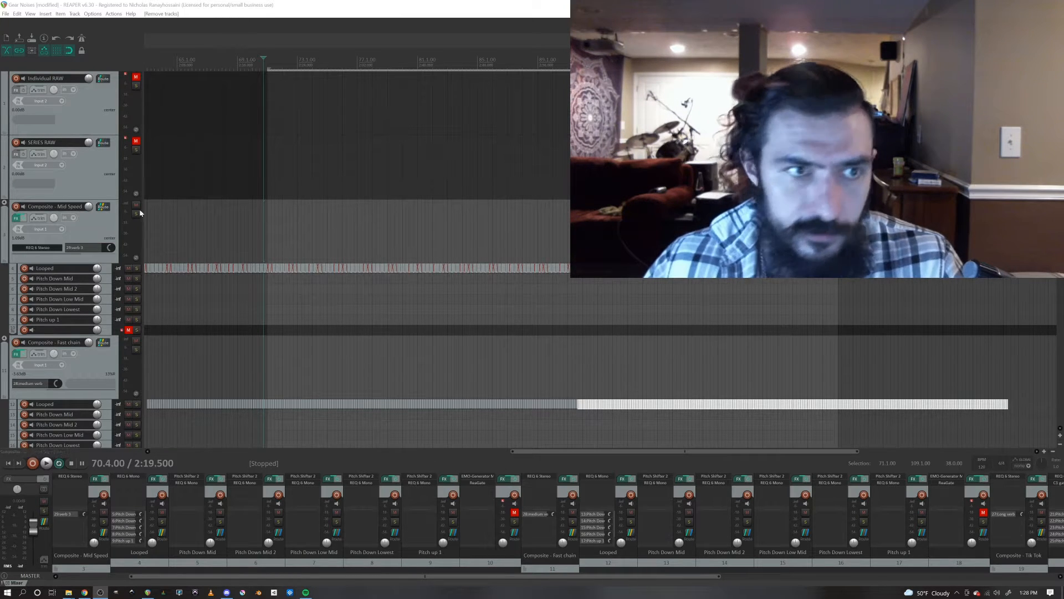
Step: Return to the start of the timeline and inspect the two clips on the Individual RAW track
click(81, 114)
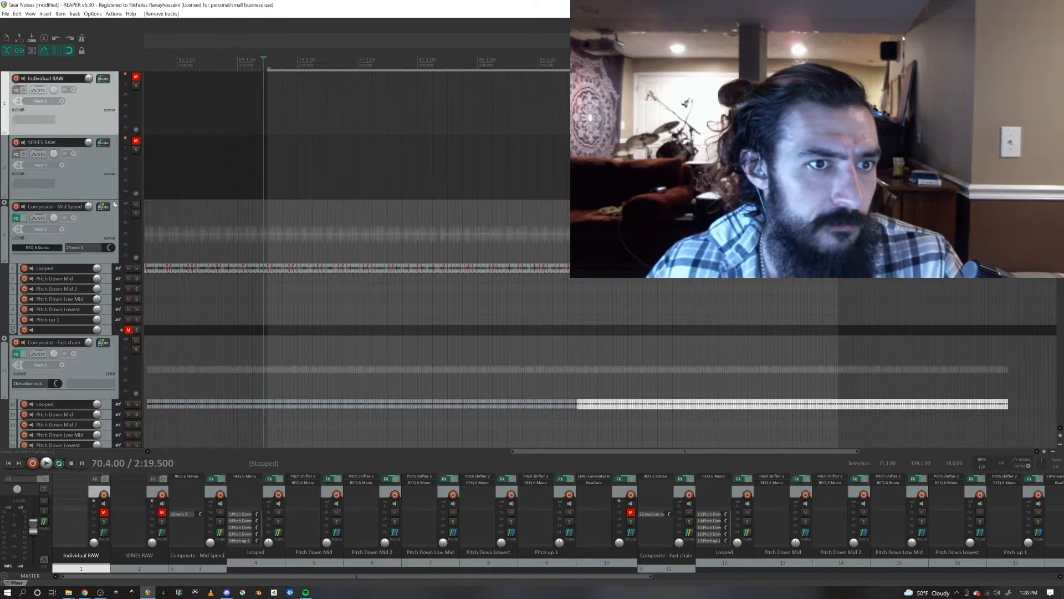
click(92, 178)
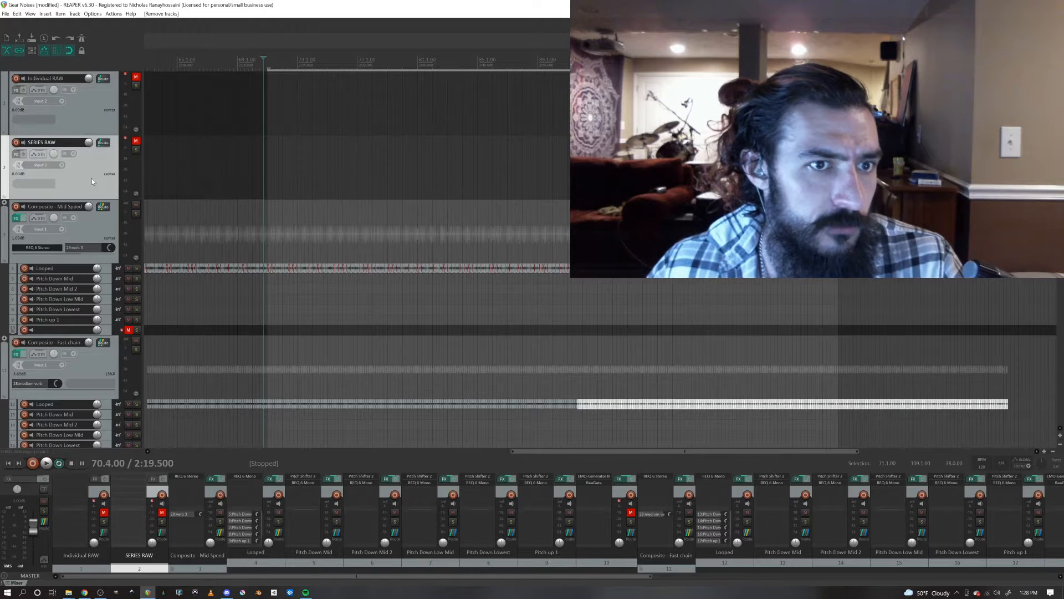
click(81, 118)
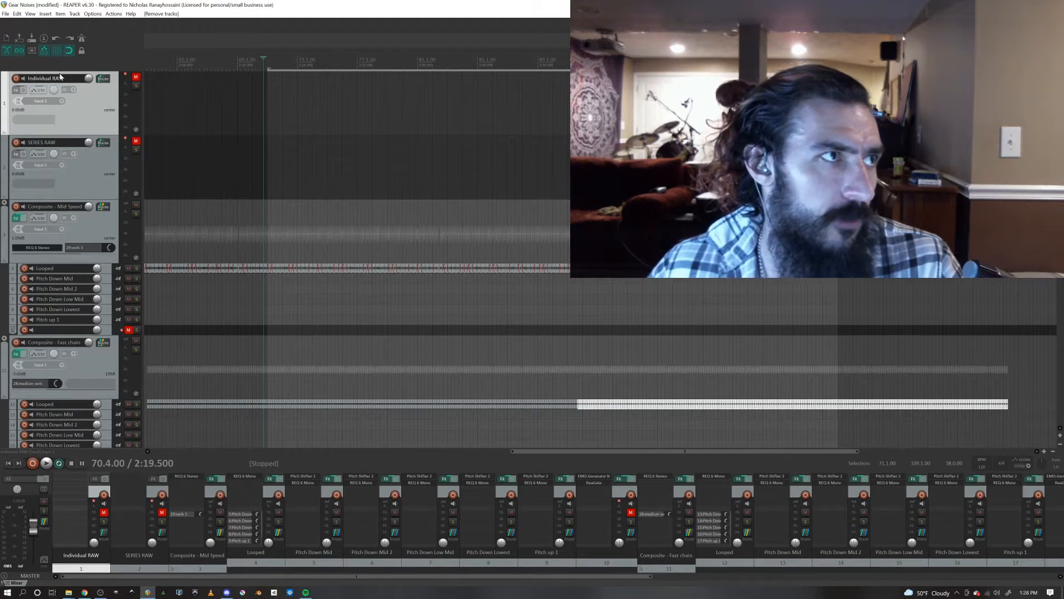
click(169, 451)
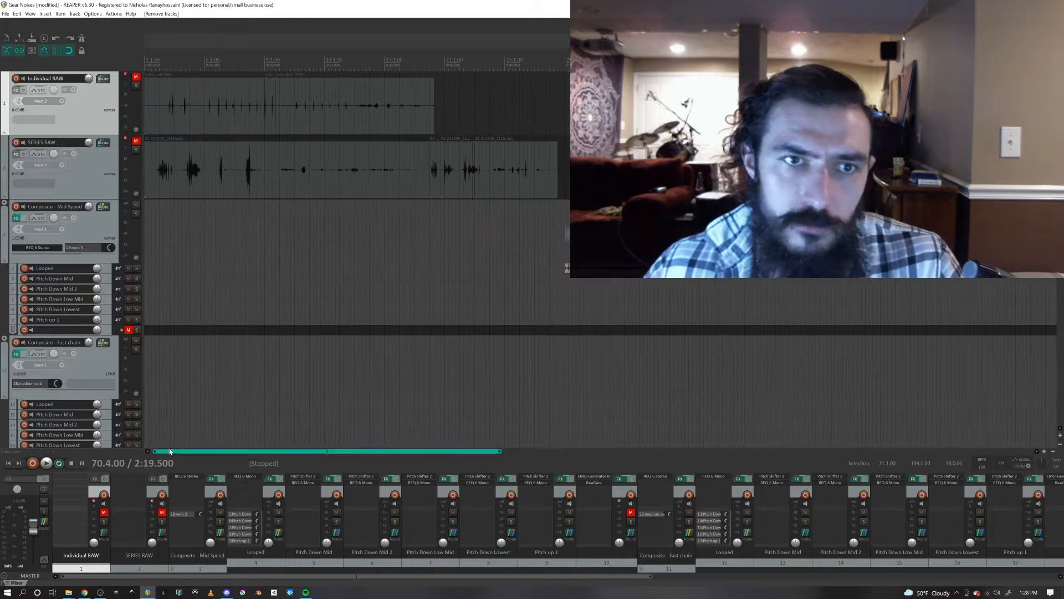
click(221, 111)
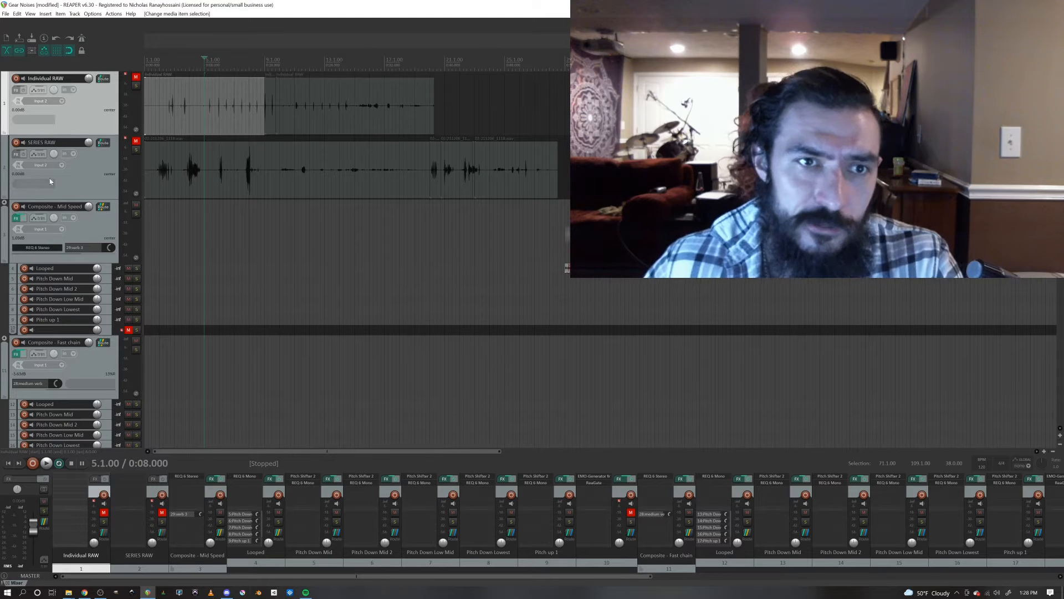
click(283, 121)
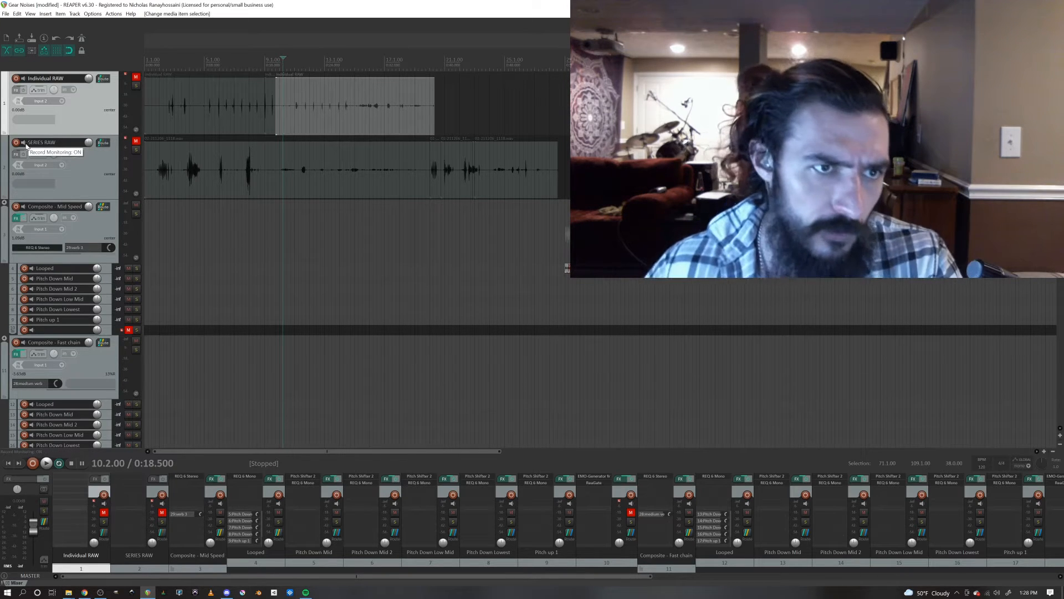
Step: Inspect the recorded clips on the SERIES RAW track, including the short ones toward its end
click(40, 145)
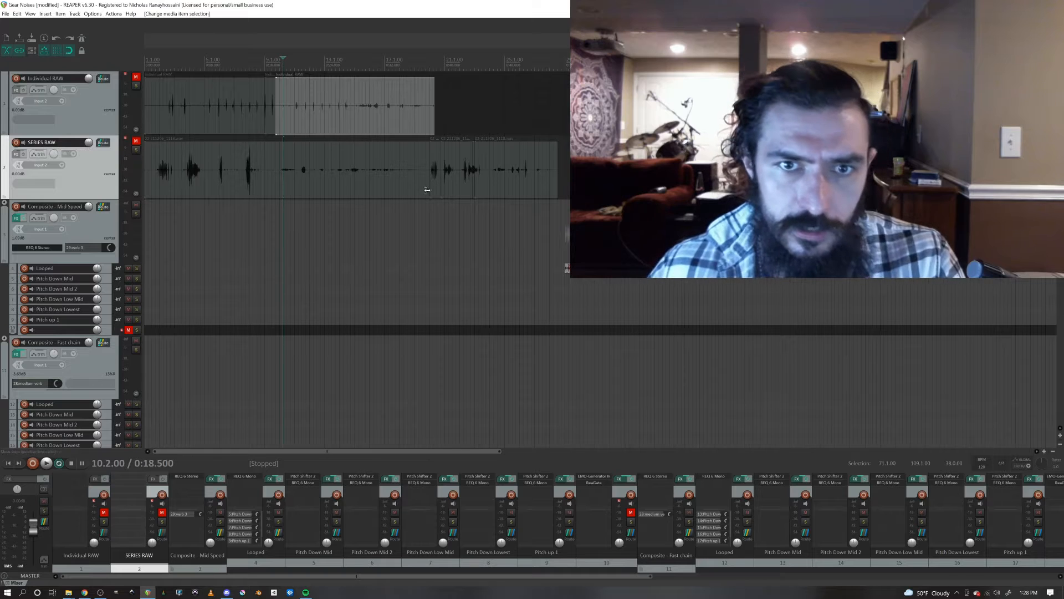
click(388, 187)
click(436, 187)
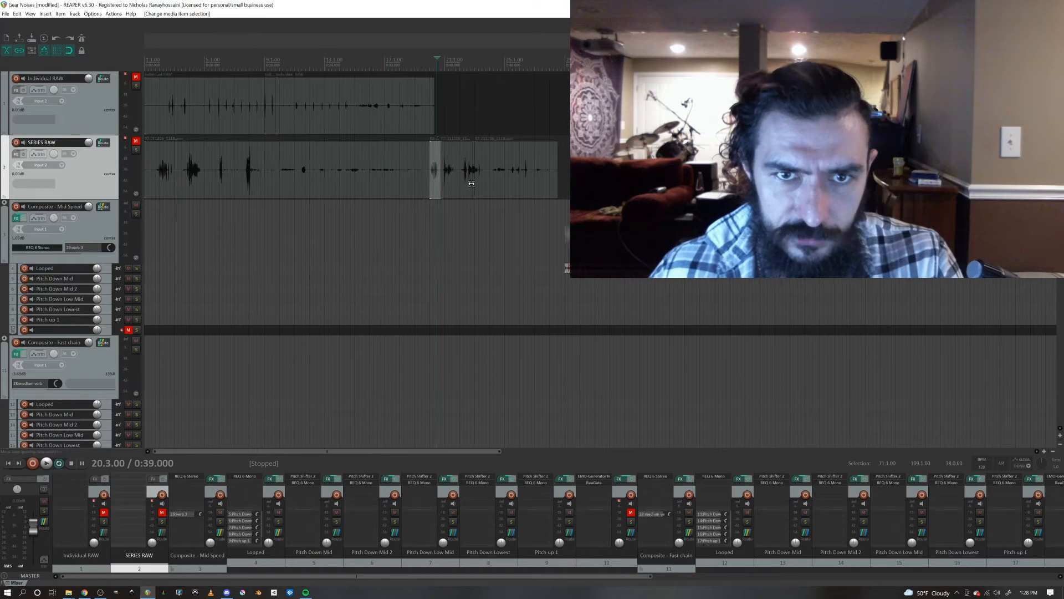
click(475, 189)
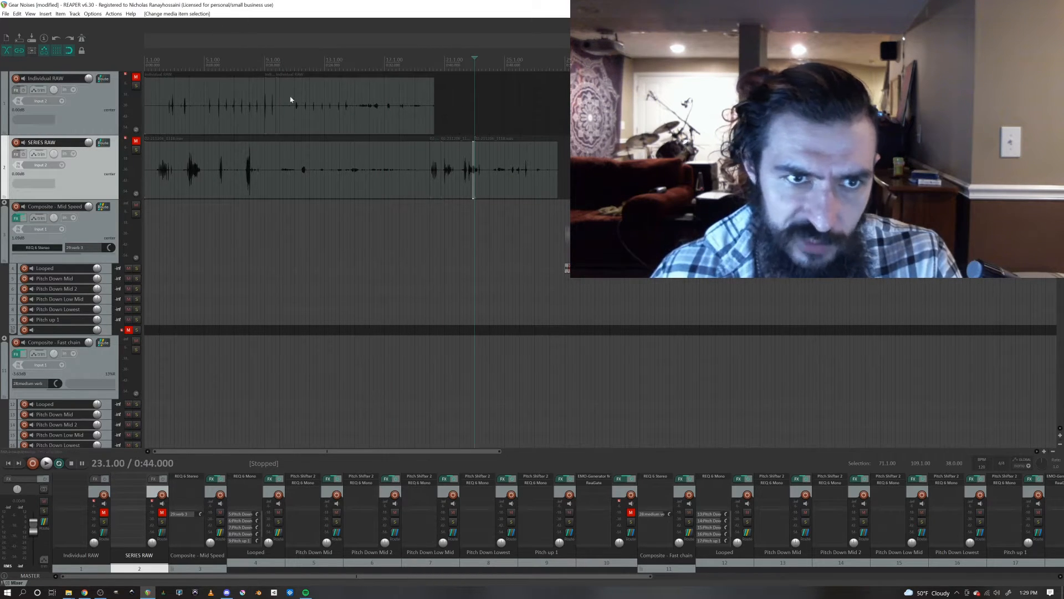
Step: Enlarge the mid-speed Looped track, select the short SERIES RAW clip at 20.3.00, and audition it from 19.4.00
drag(335, 451, 621, 460)
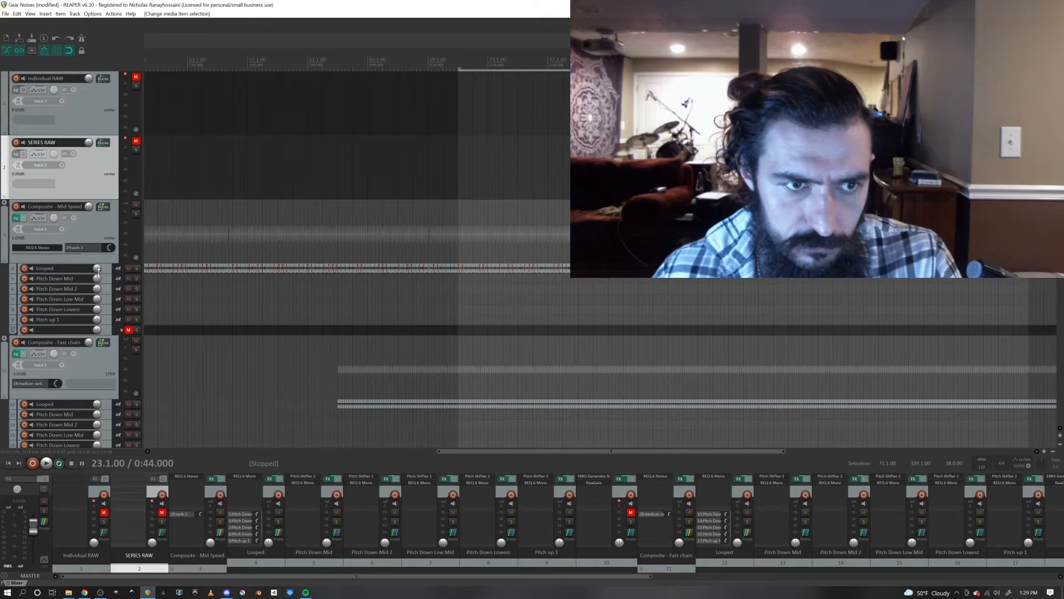
drag(97, 272, 97, 302)
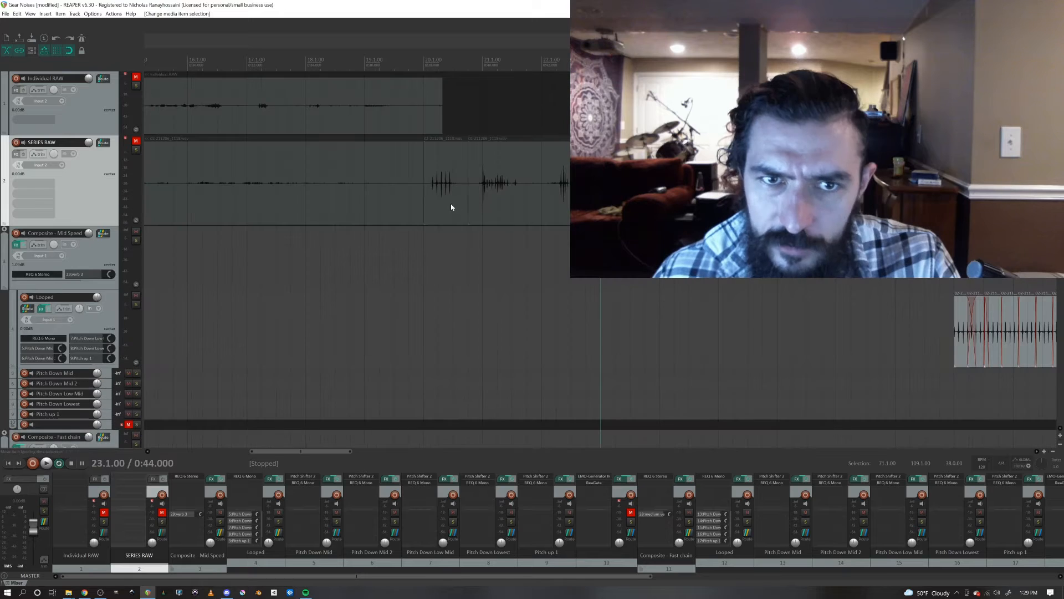
click(450, 205)
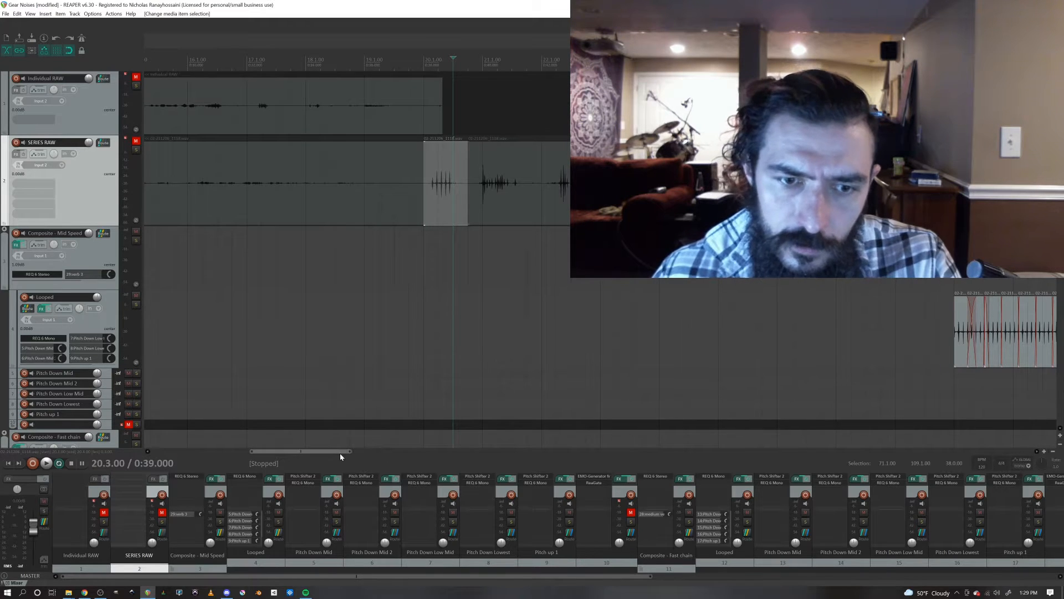
drag(340, 453, 429, 455)
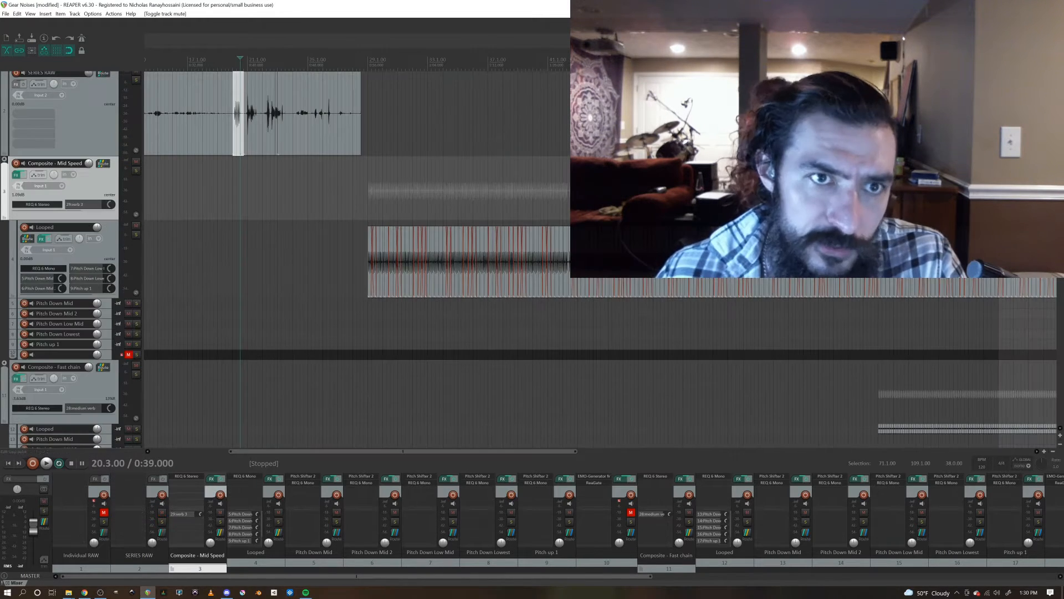
click(229, 62)
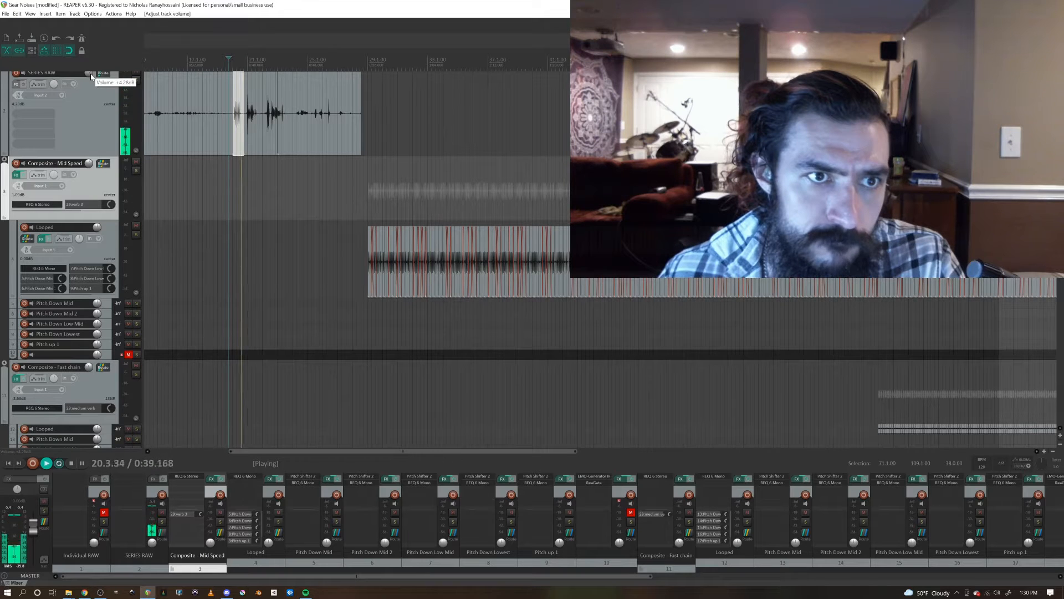
key(space)
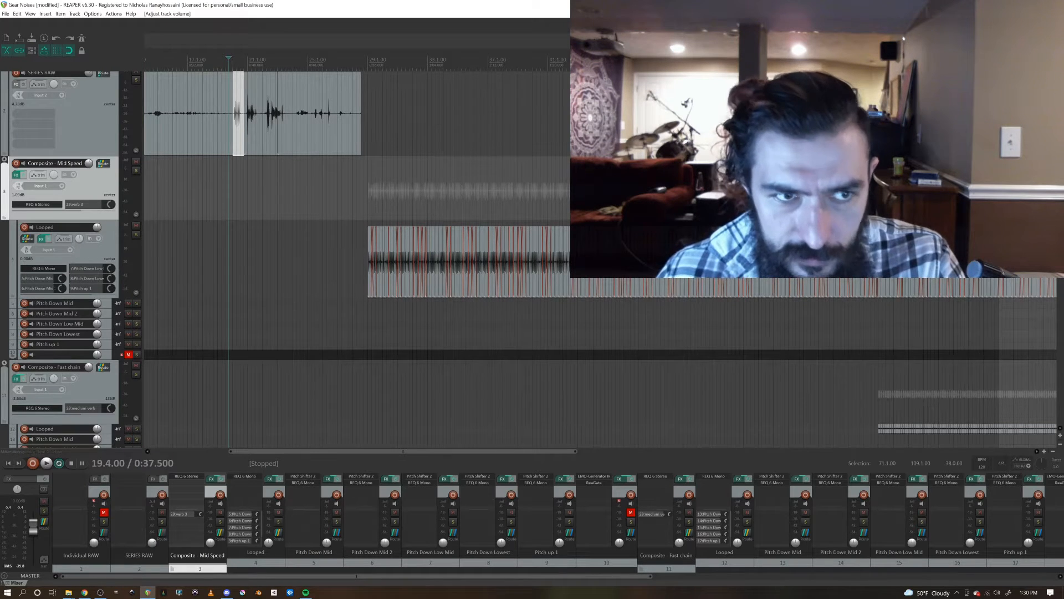
Step: Open the REQ 6 Mono equalizer of the mid-speed Looped track and bring the start of its loop into view
click(105, 247)
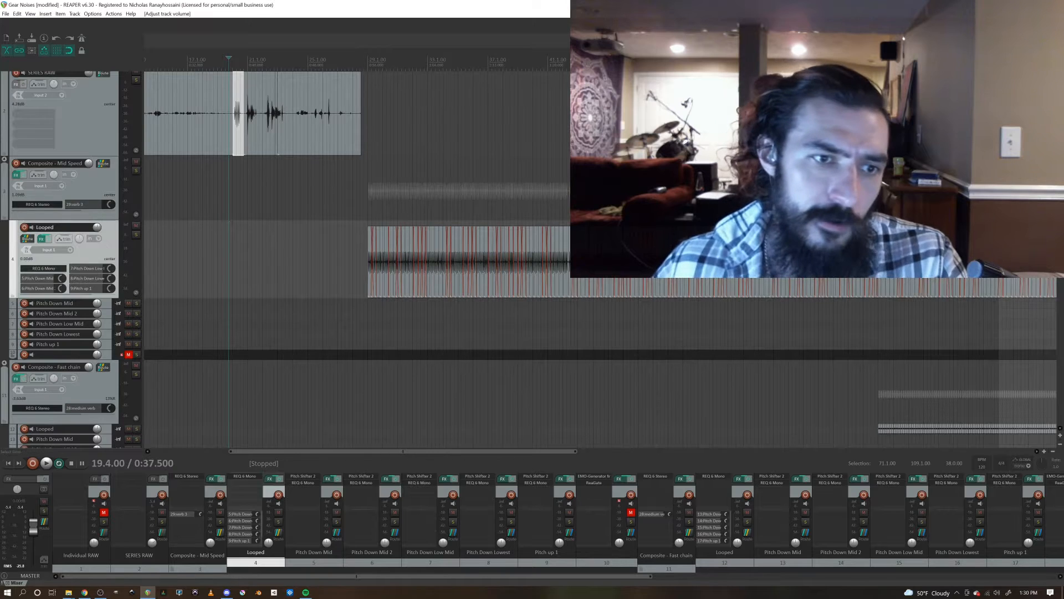
click(39, 270)
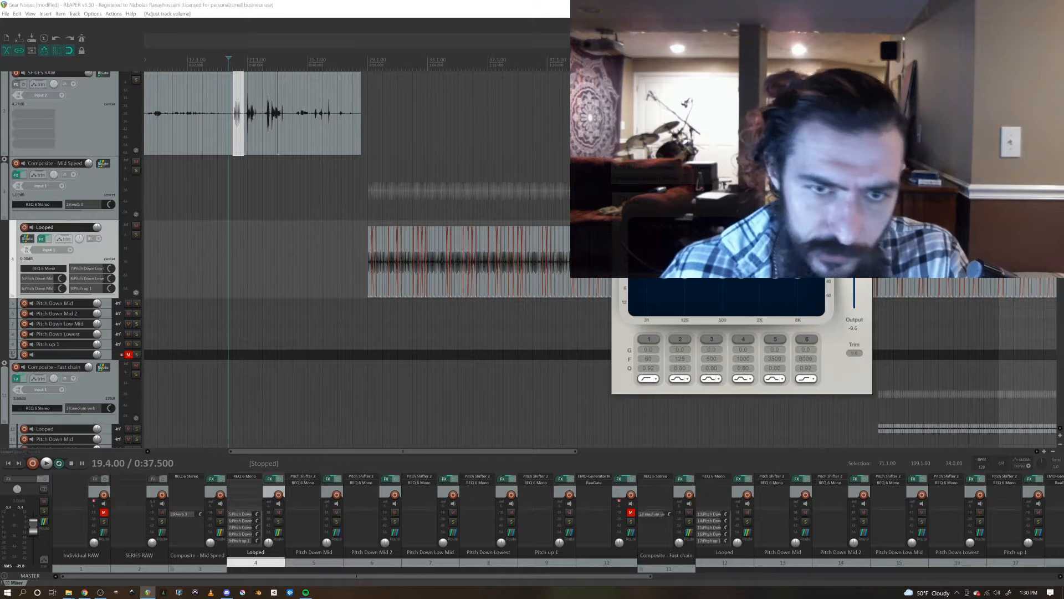
scroll(410, 267, up, 3)
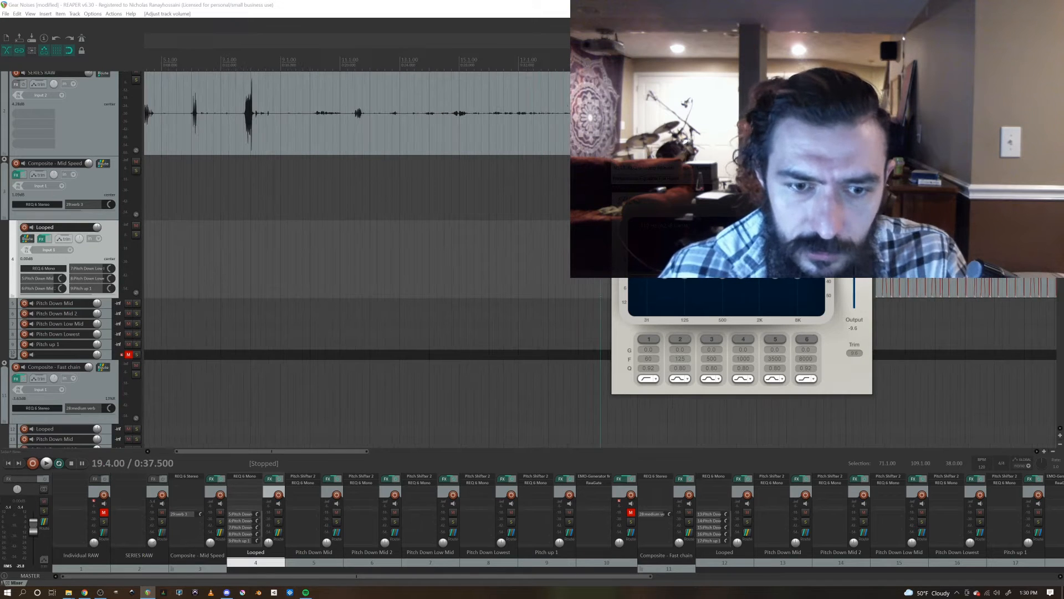
drag(356, 451, 507, 452)
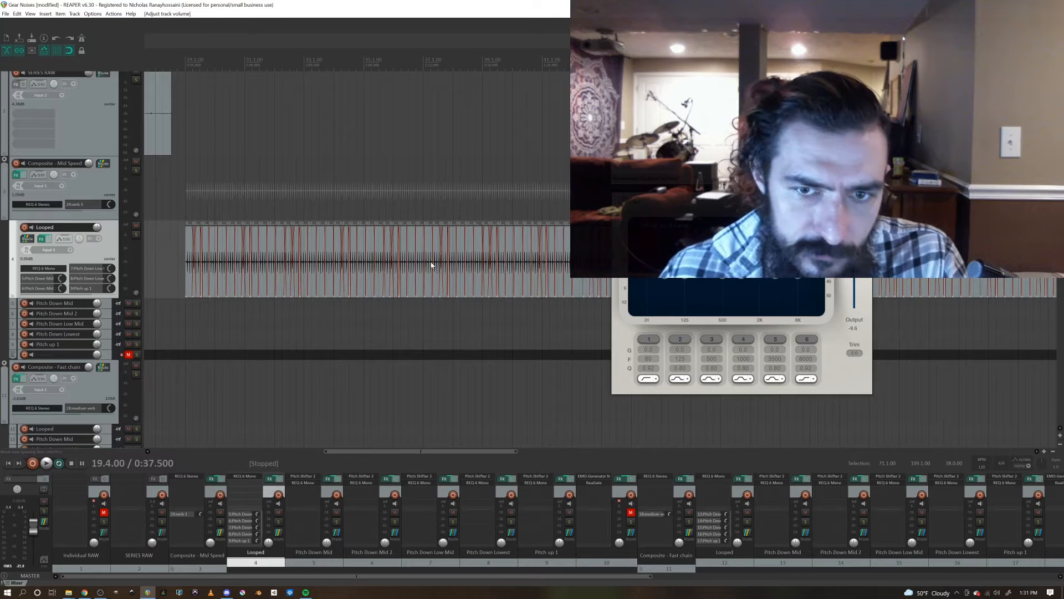
Step: Mute the five mid-speed pitch tracks, Pitch Down Mid through Pitch up 1, and play the dry loop from 29.1.00
drag(129, 344, 129, 303)
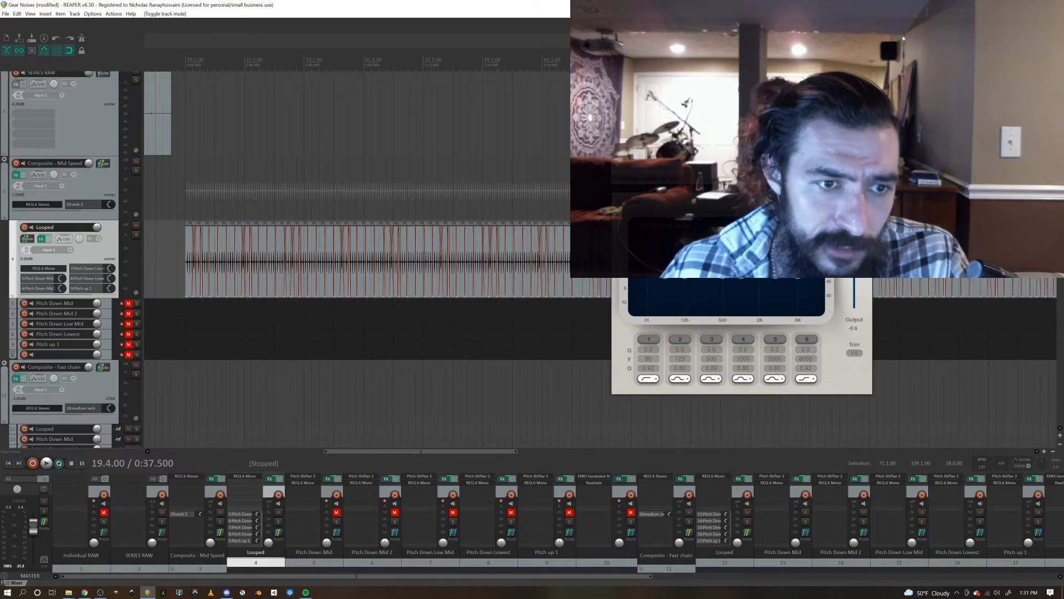
click(186, 60)
key(space)
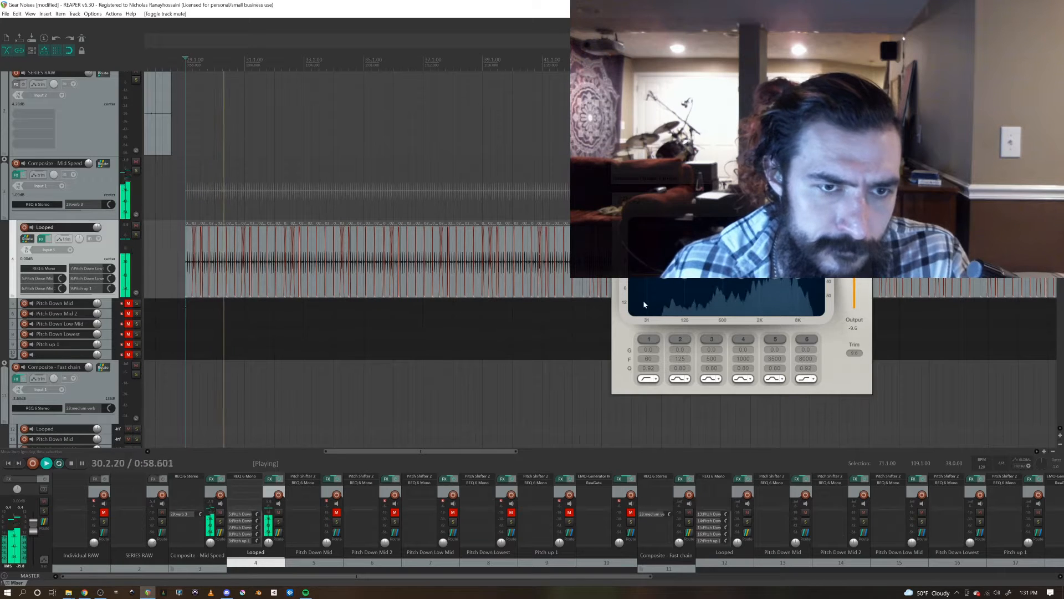
Step: Unmute Pitch Down Mid, Mid 2, Low Mid, Lowest and Pitch up 1 one by one during playback, and stop playback
click(127, 304)
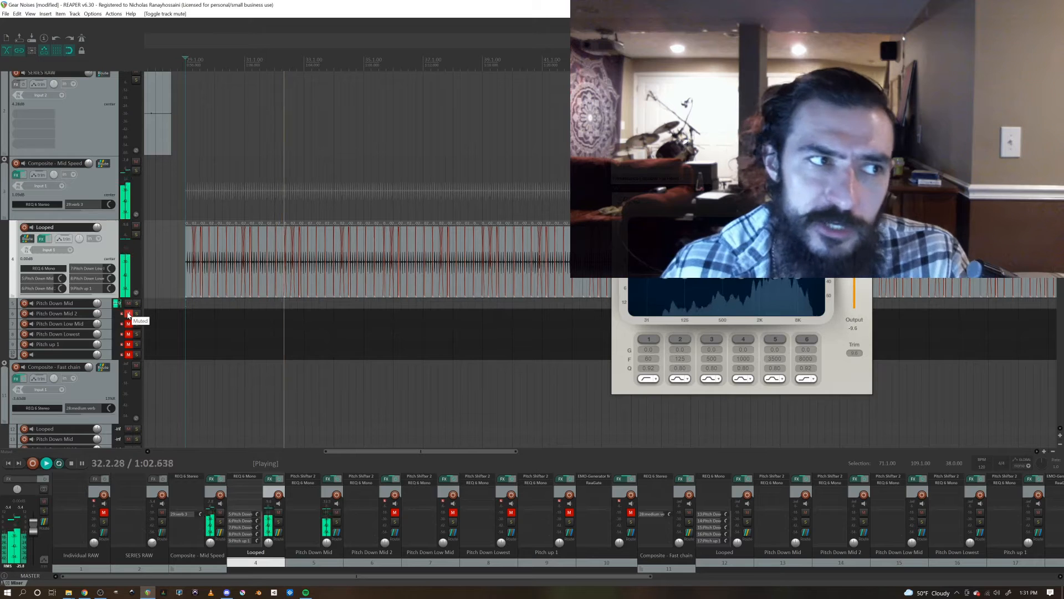
click(129, 314)
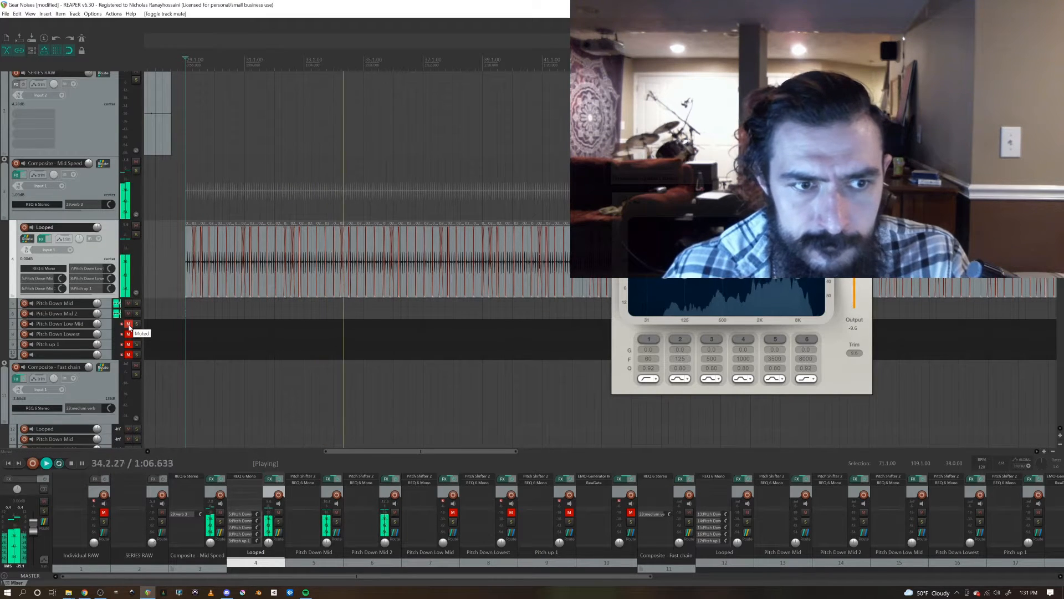
click(128, 323)
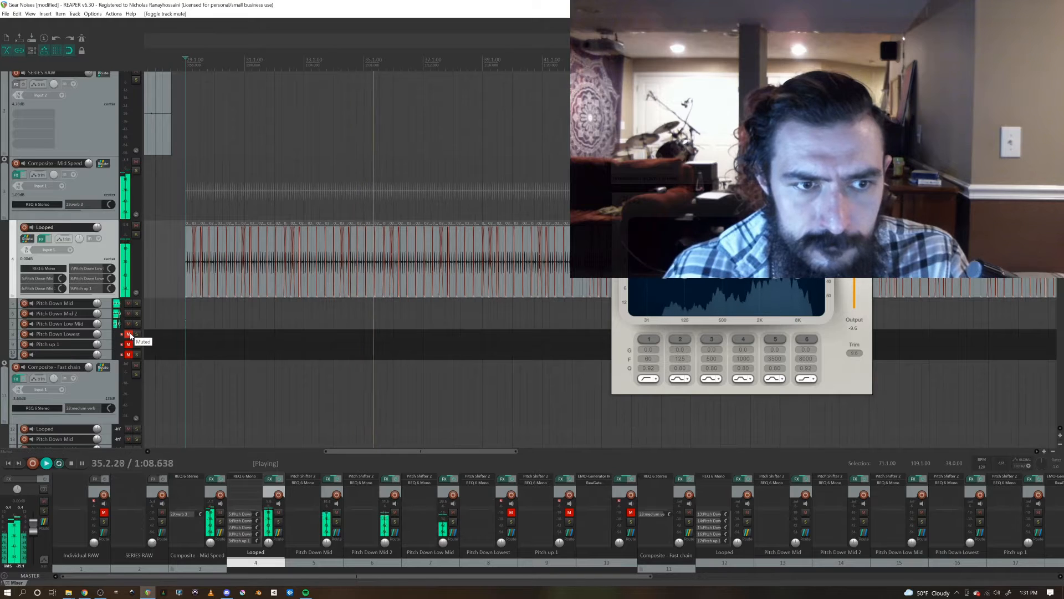
click(128, 333)
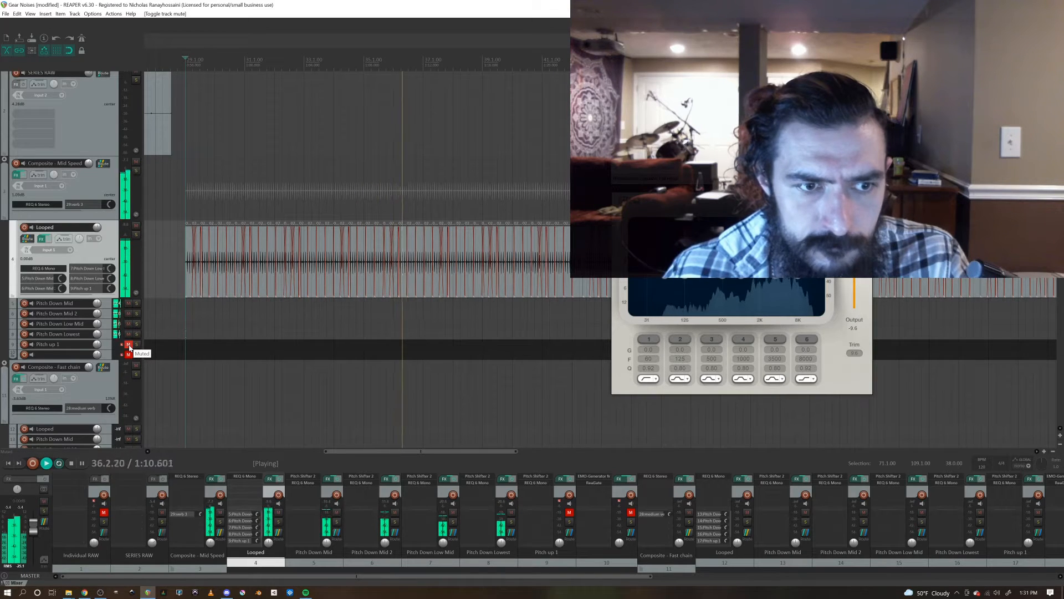
click(130, 345)
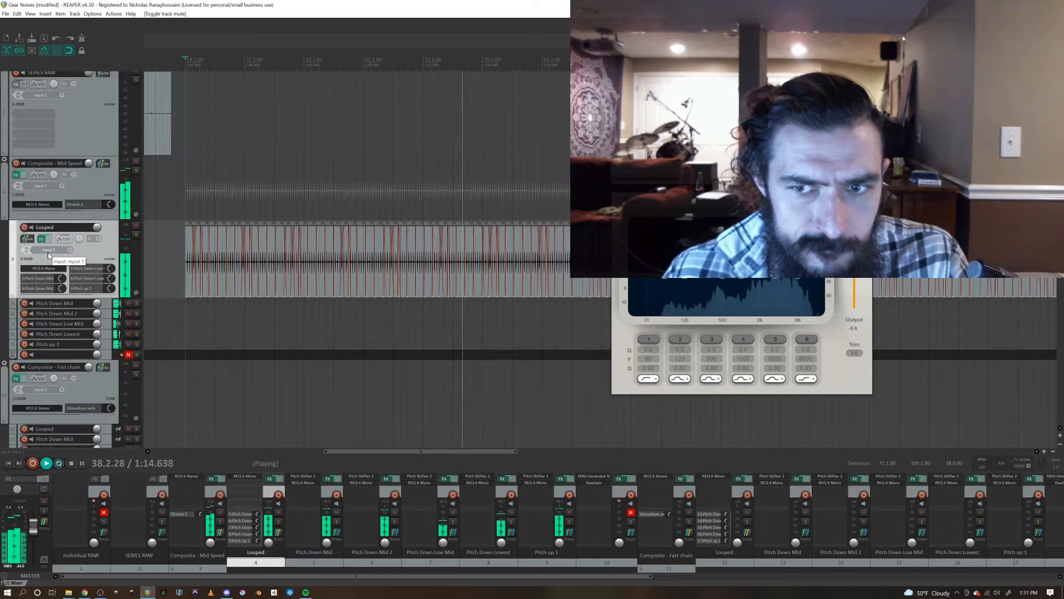
key(space)
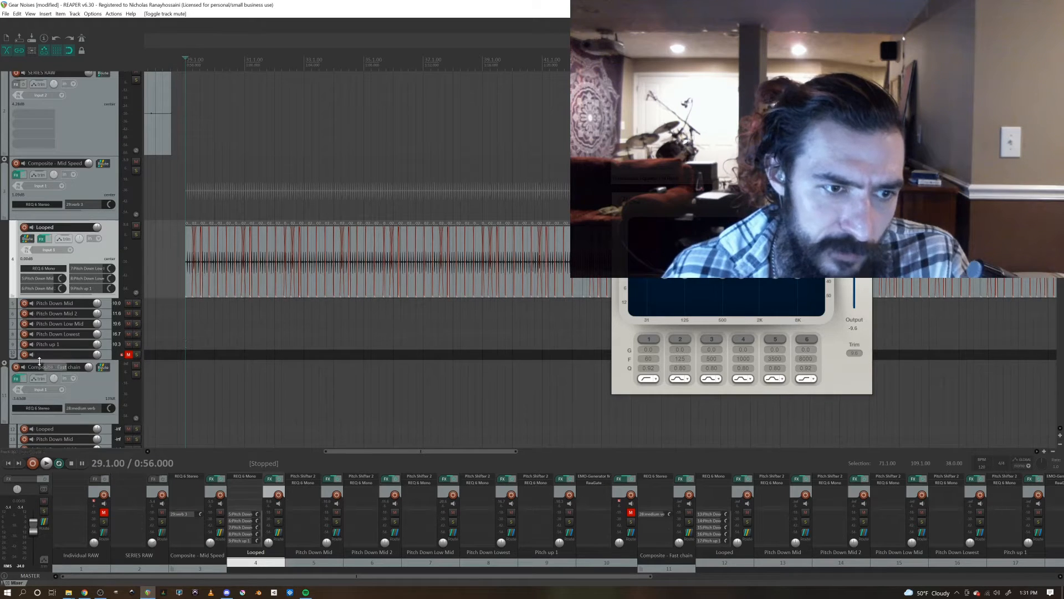
Step: Expand the unnamed track below Pitch up 1, open its ReaGate settings, and collapse the track again
drag(35, 361, 38, 432)
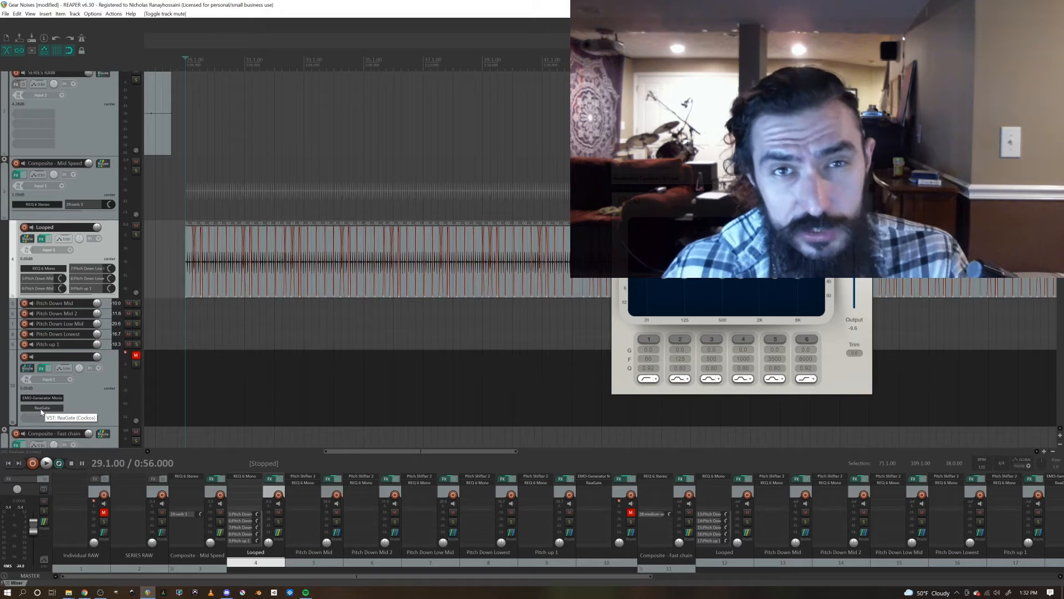
click(41, 408)
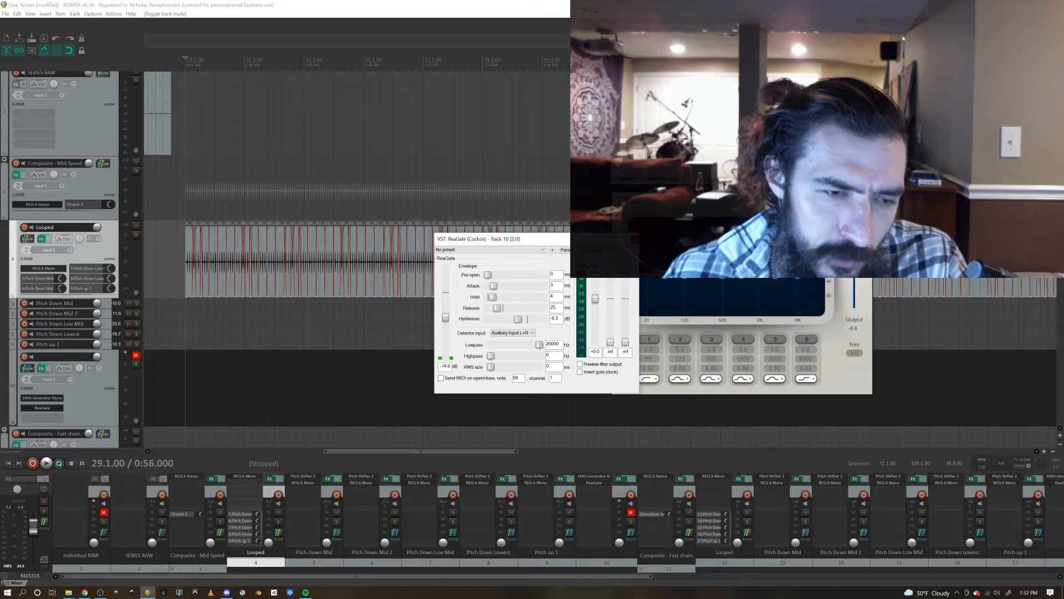
drag(63, 426, 62, 347)
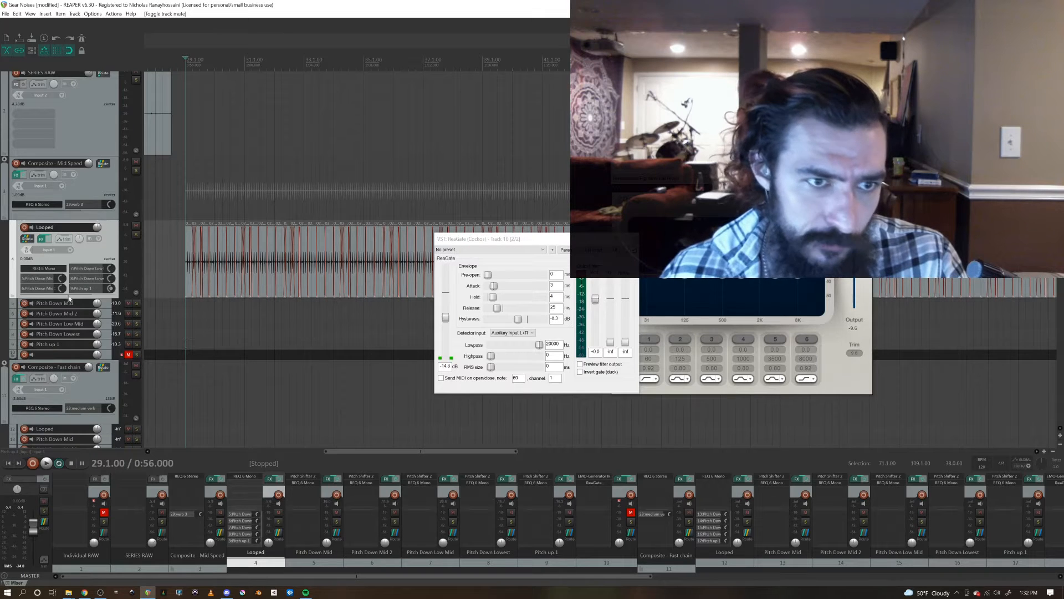
Step: Expand the mid-speed Pitch Down tracks to review their effects with playback, stop, and collapse the tracks again
drag(65, 308, 66, 354)
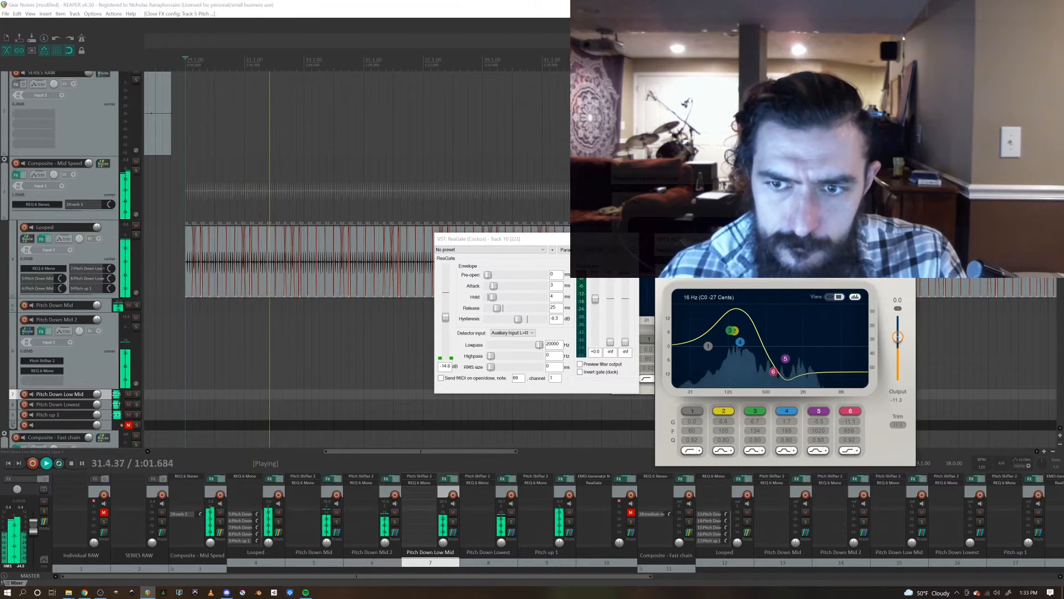
key(space)
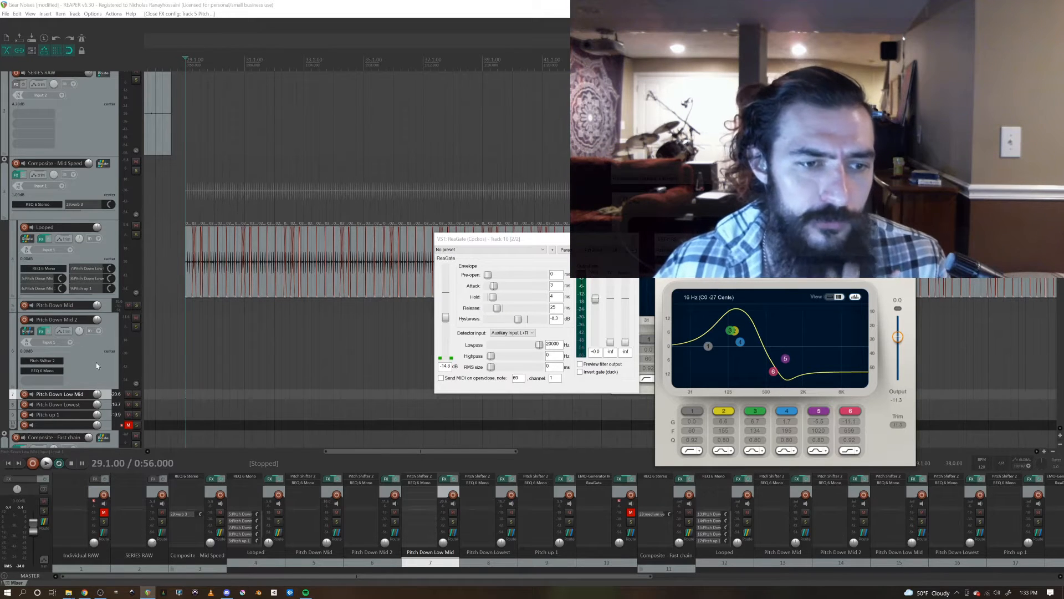
drag(69, 390, 87, 229)
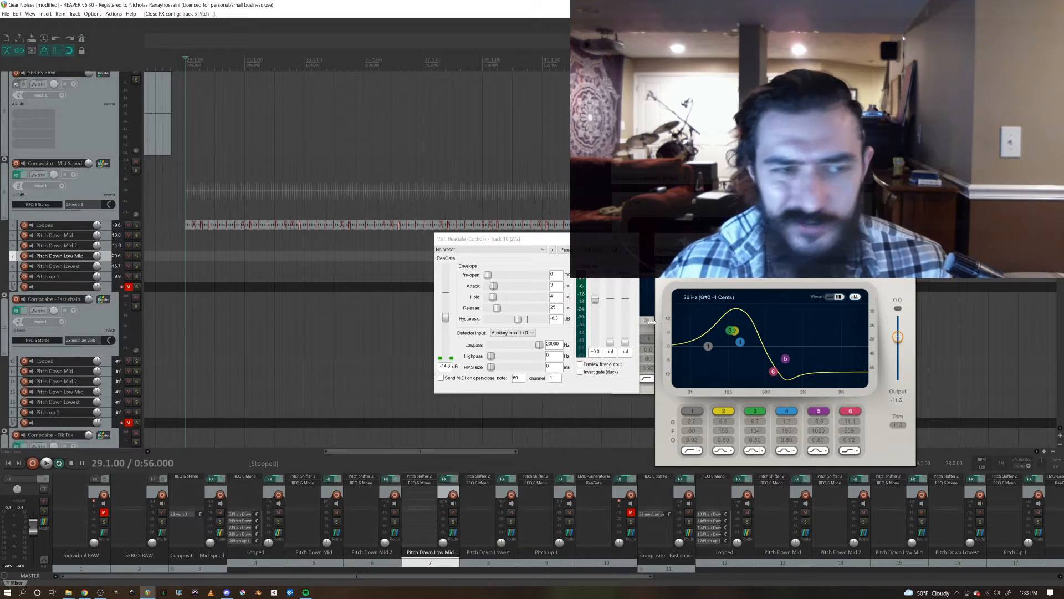
Step: Expand the mid-speed Pitch Down Lowest track, open its REQ 6 Mono equalizer, and reposition the plugin window
drag(79, 270, 78, 326)
click(41, 320)
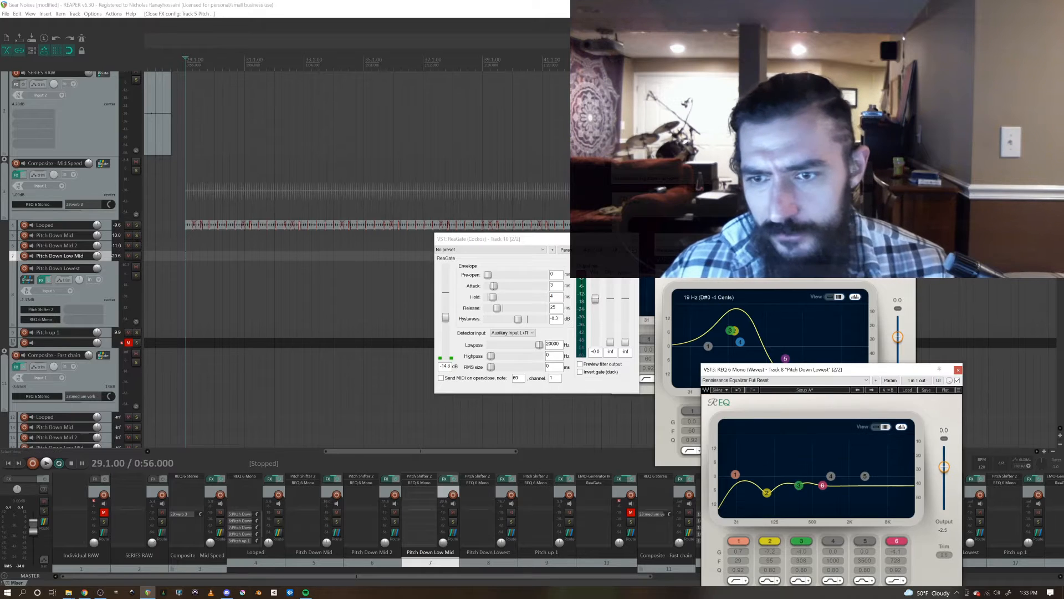
drag(849, 370, 980, 377)
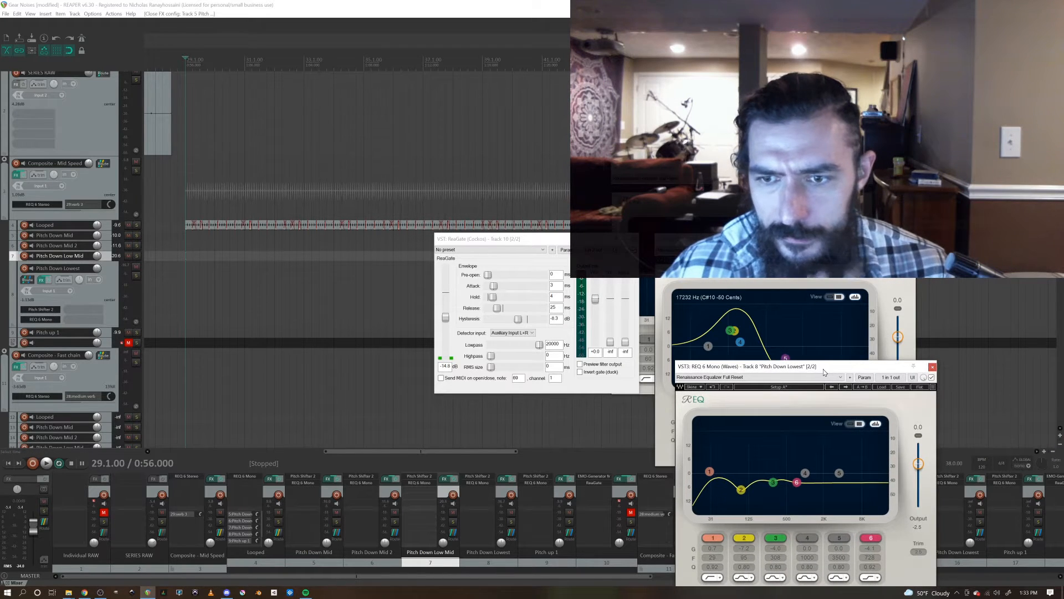
Step: Collapse the mid-speed Pitch Down Lowest track and play the composite briefly with its REQ 6 Mono equalizer in view
drag(824, 372, 808, 317)
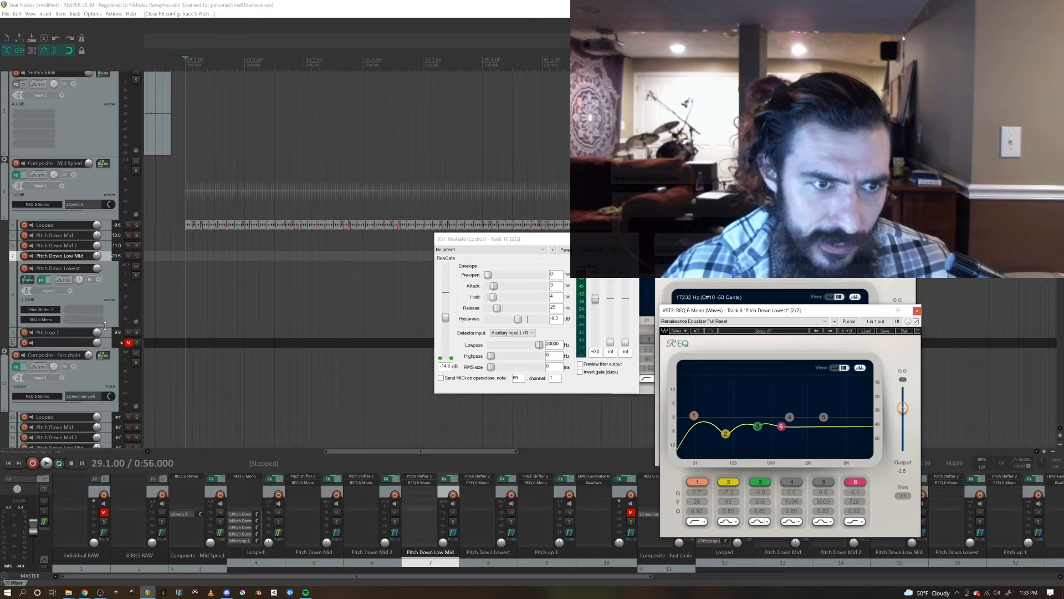
drag(104, 326, 110, 265)
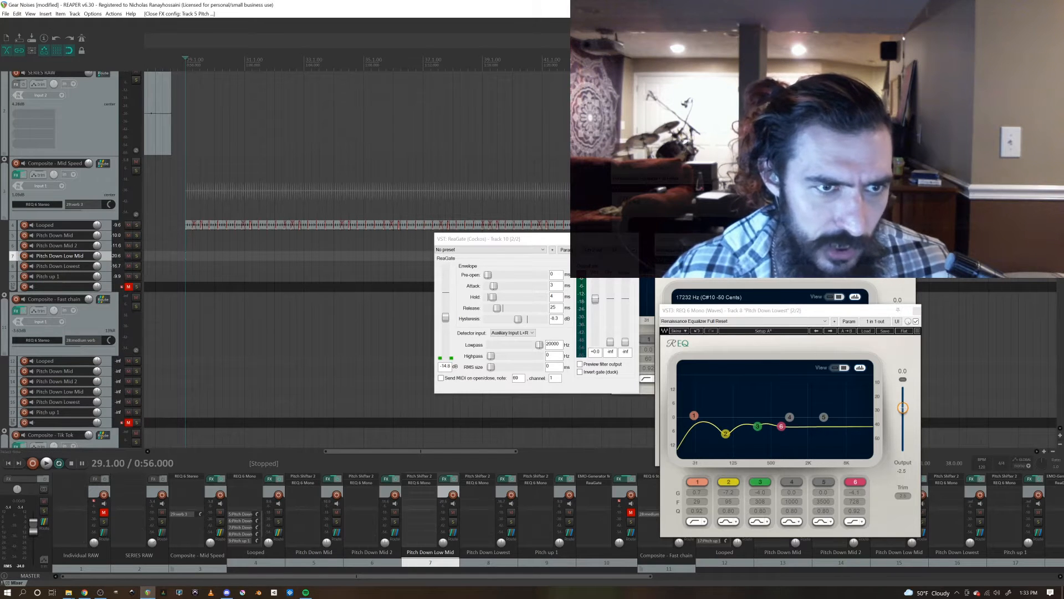
key(space)
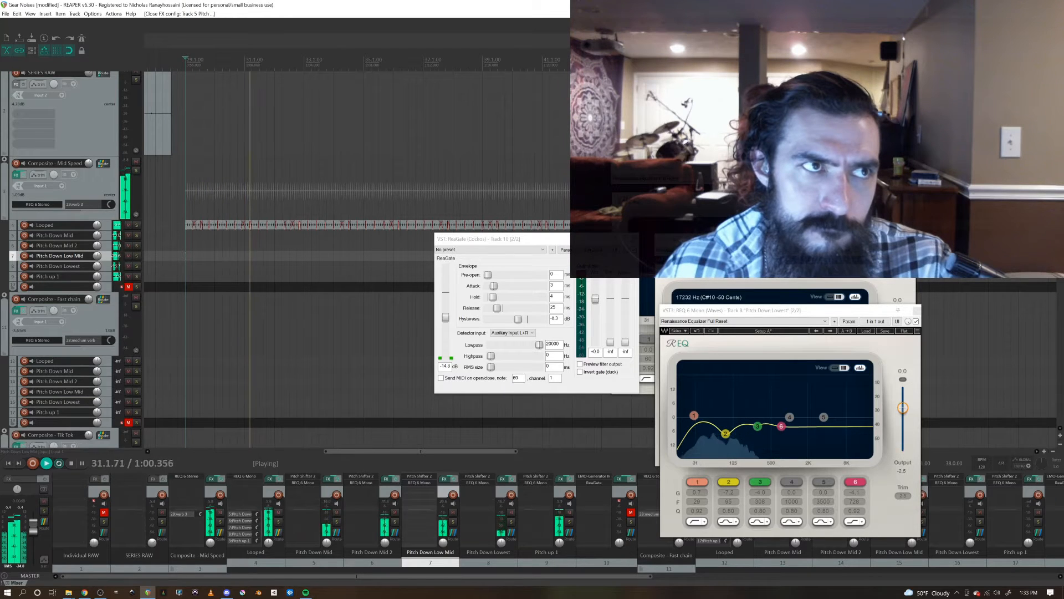
key(space)
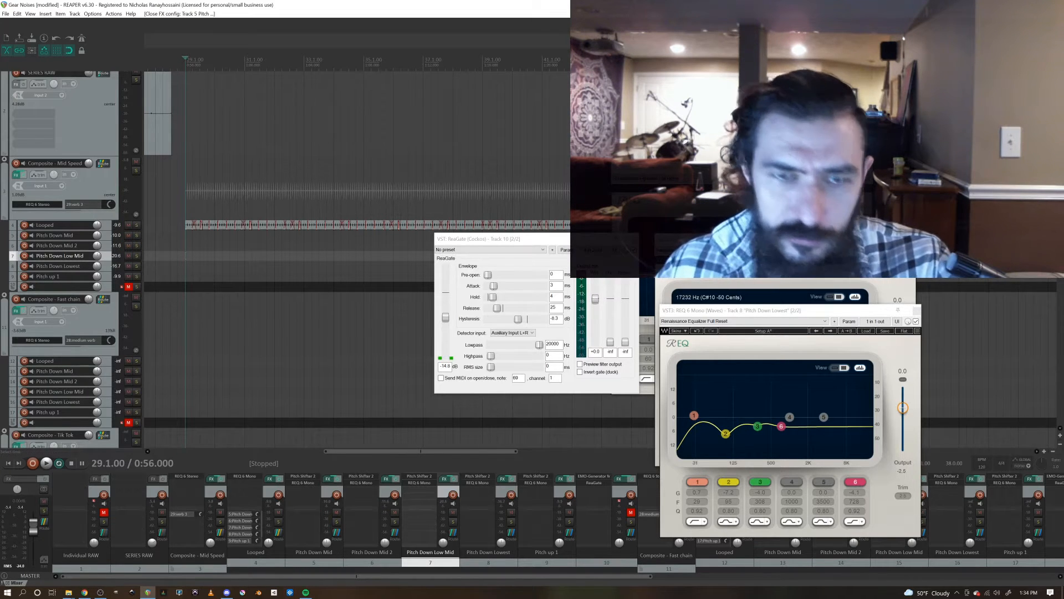
Step: Open the REQ 6 Stereo equalizer on the Composite - Mid Speed track
scroll(109, 336, down, 4)
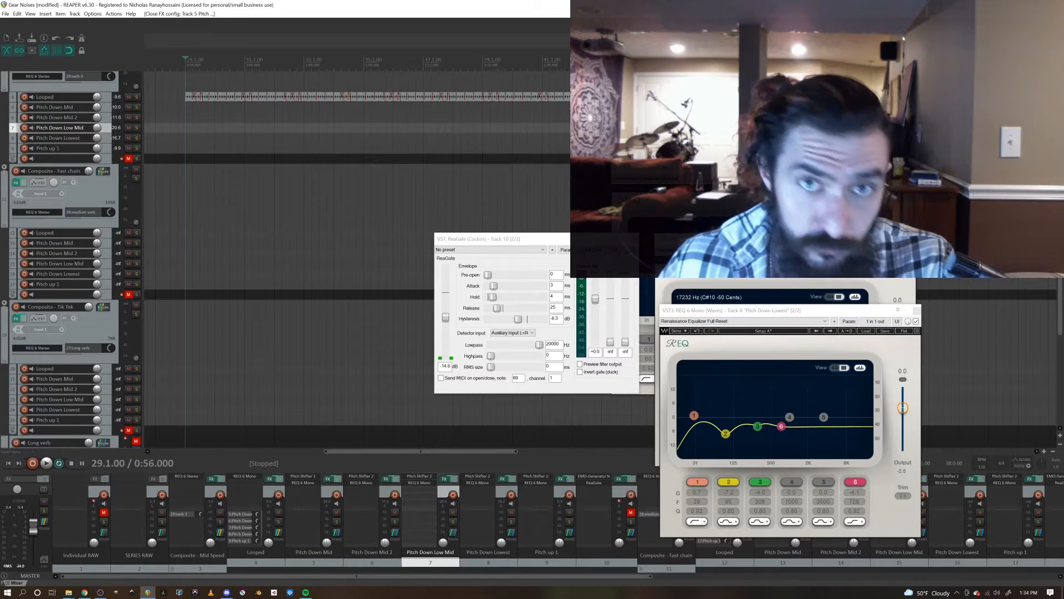
scroll(57, 220, up, 6)
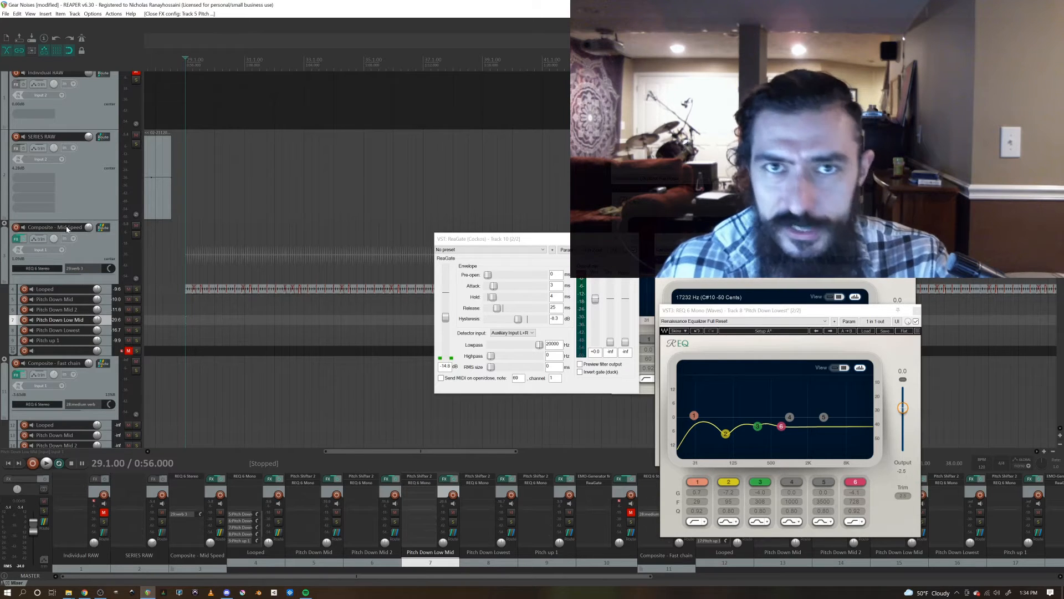
scroll(66, 278, down, 4)
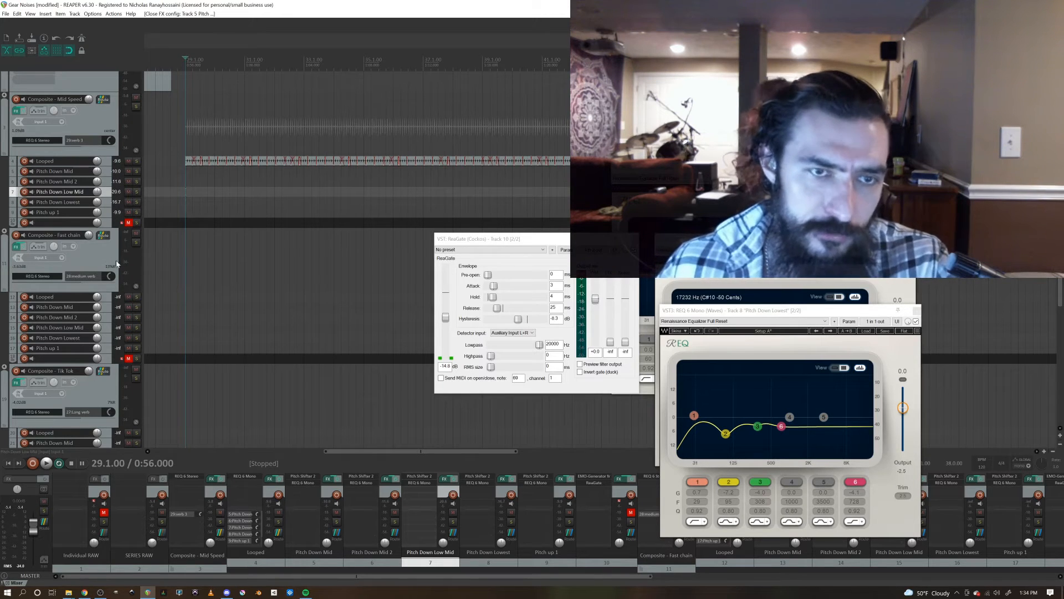
scroll(89, 248, up, 4)
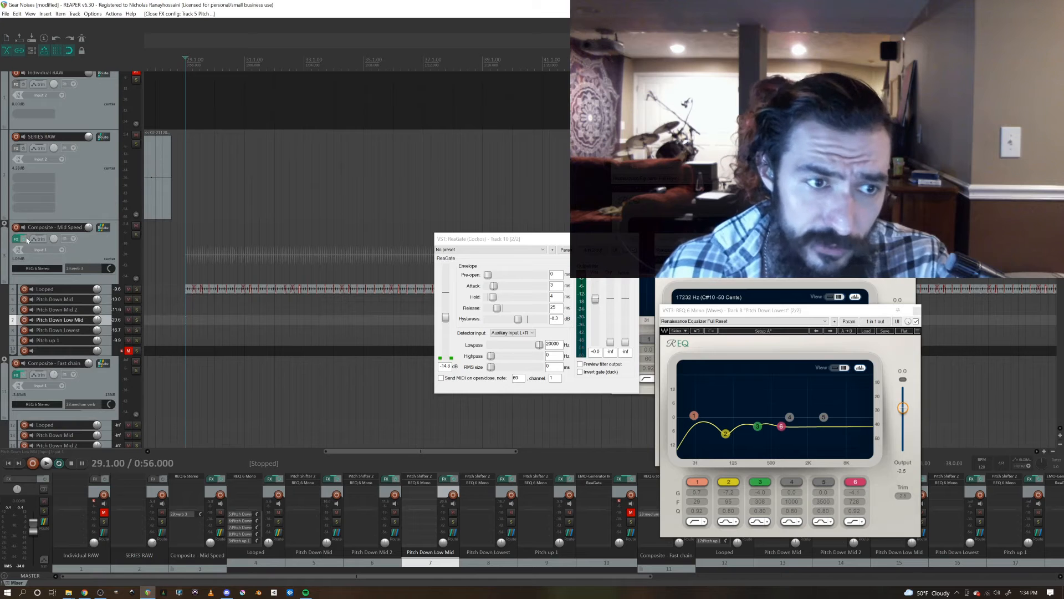
click(38, 268)
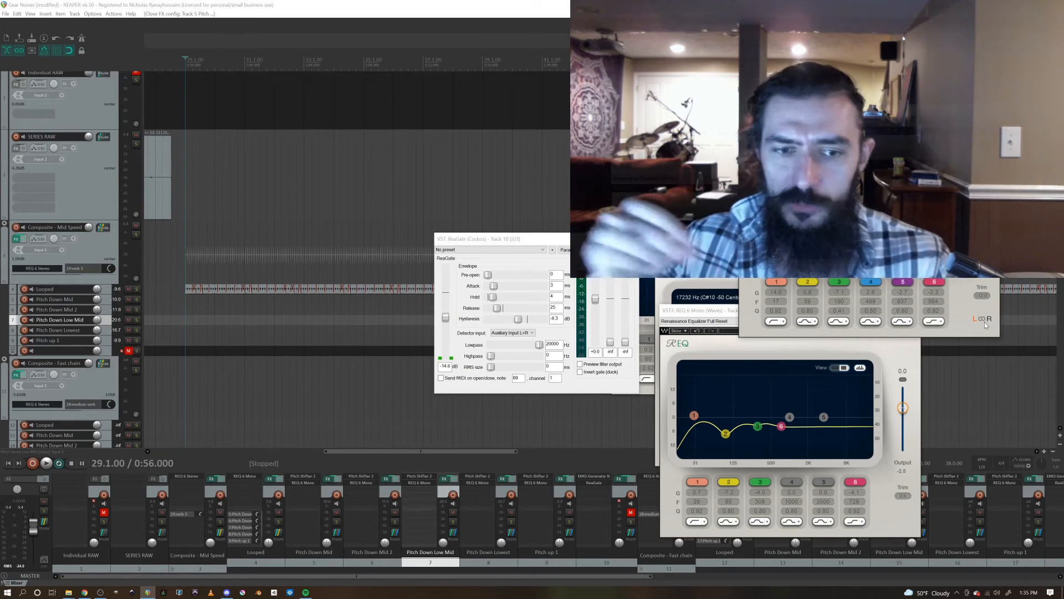
Step: Mute the Composite - Mid Speed track and place the edit cursor at 71.1.00, within the Fast chain section
scroll(91, 277, down, 3)
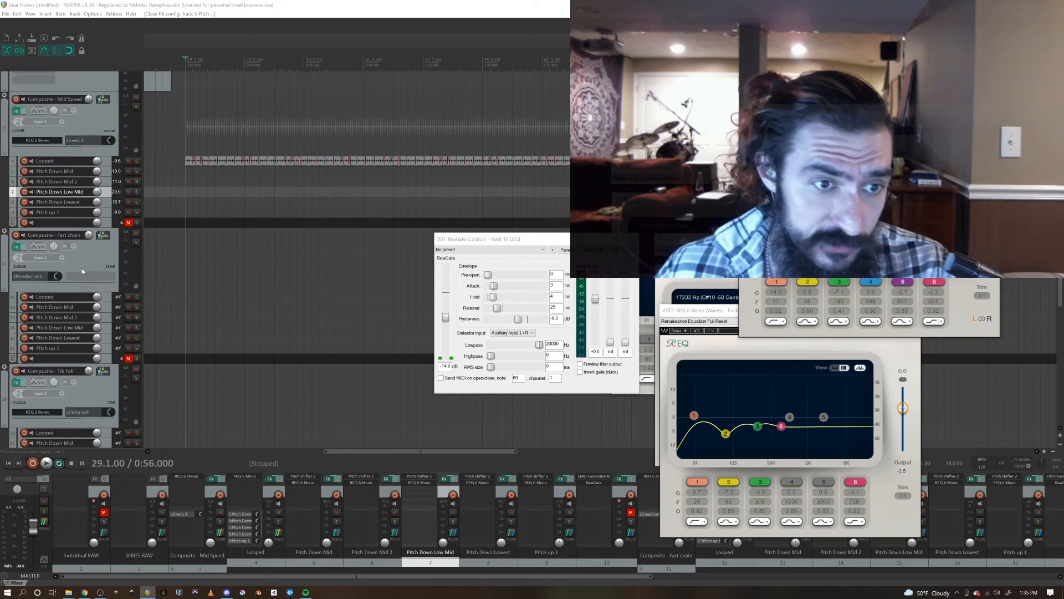
scroll(6, 287, down, 2)
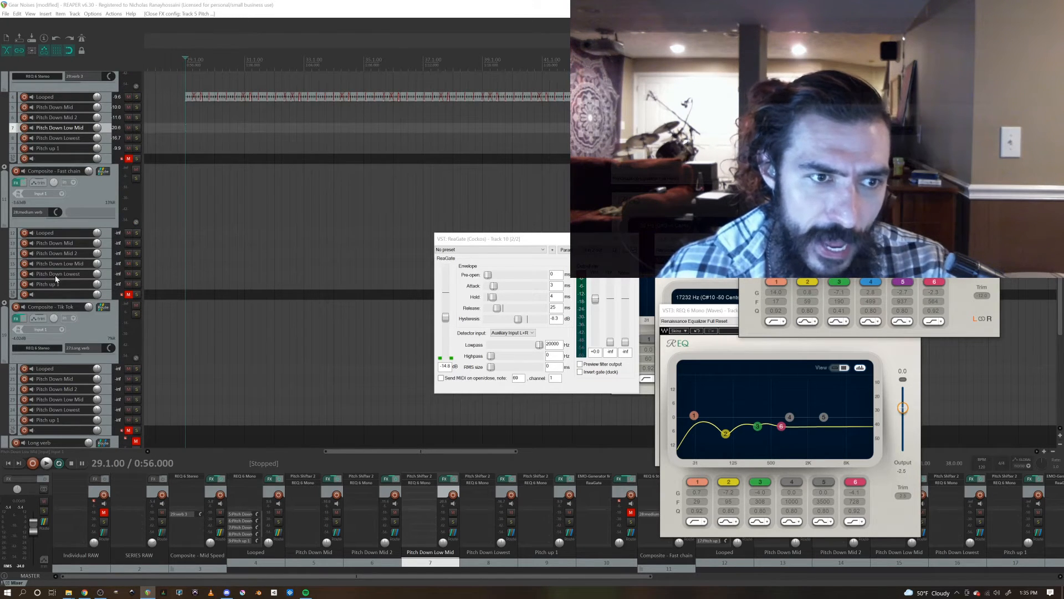
mouse_move(59, 279)
mouse_down()
mouse_move(62, 310)
mouse_move(65, 276)
mouse_up()
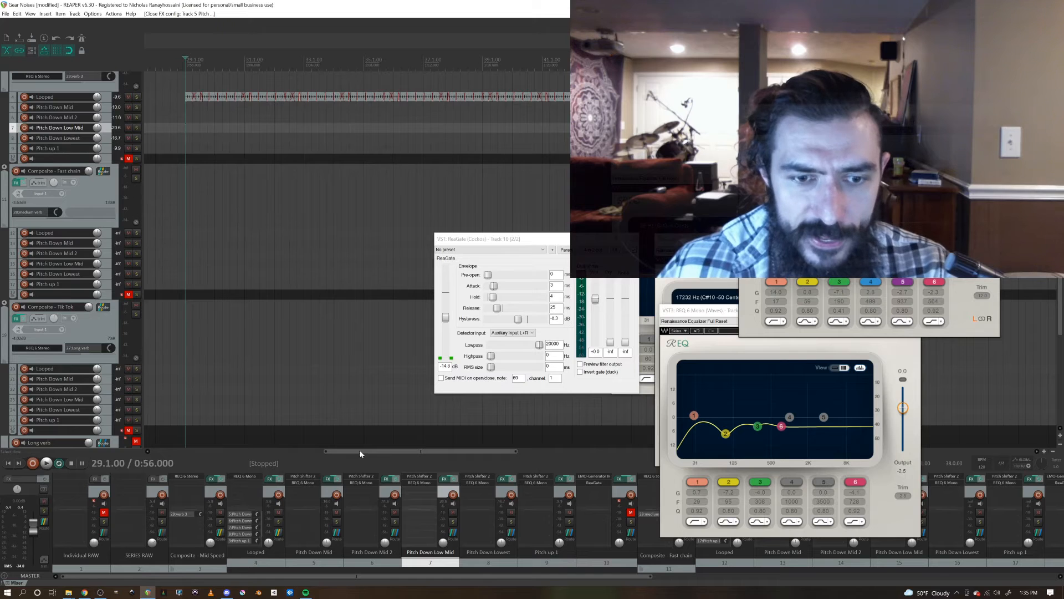
drag(370, 451, 603, 474)
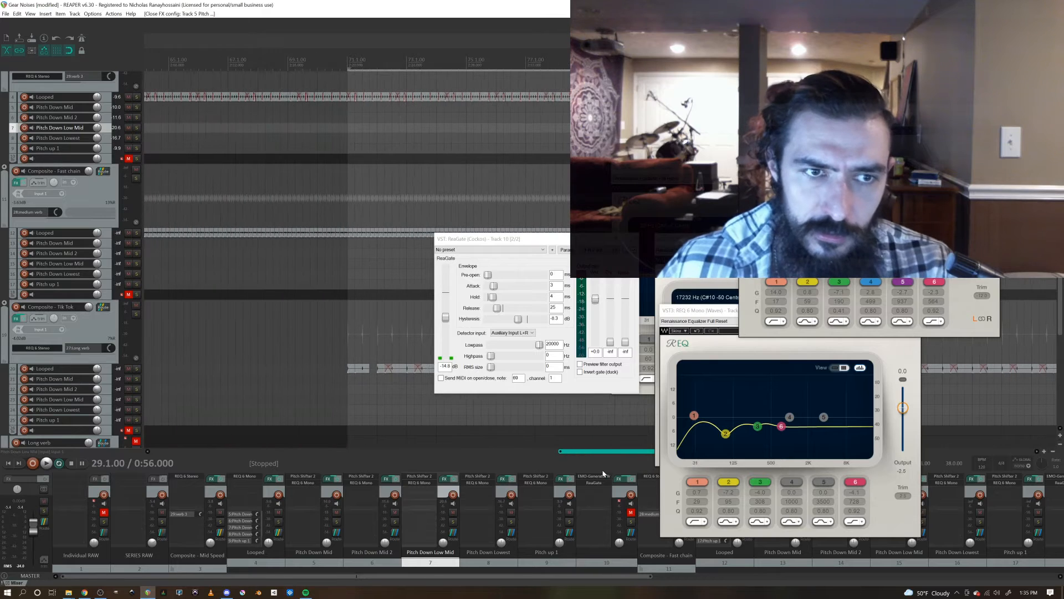
scroll(124, 198, up, 6)
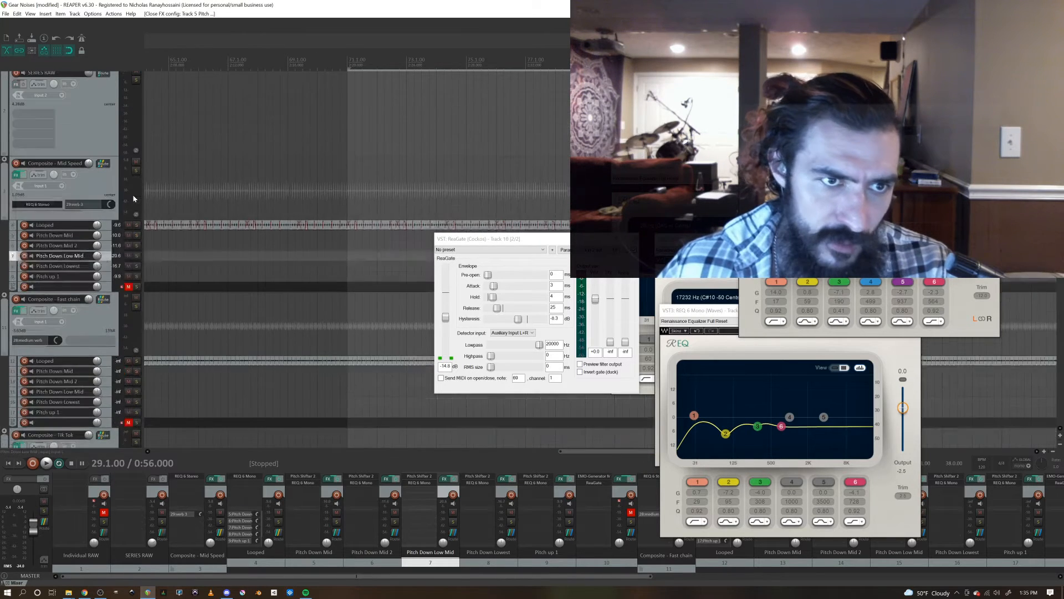
click(135, 231)
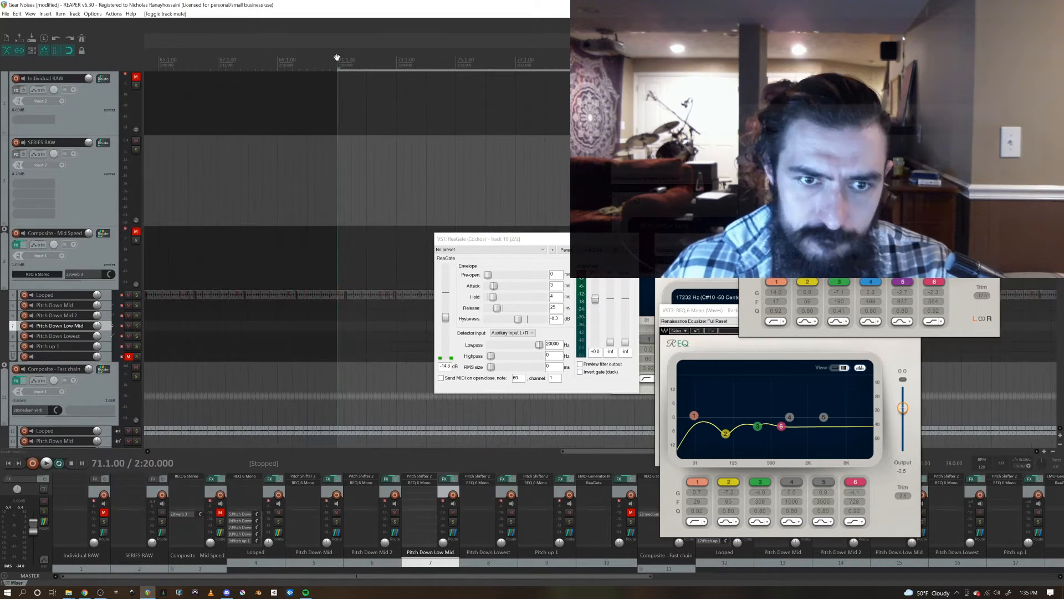
Step: Play the Fast chain composite from 71.1.00, muting Composite - Tik Tok during playback, and unmute it before stopping
key(space)
scroll(135, 398, down, 2)
scroll(135, 398, down, 2)
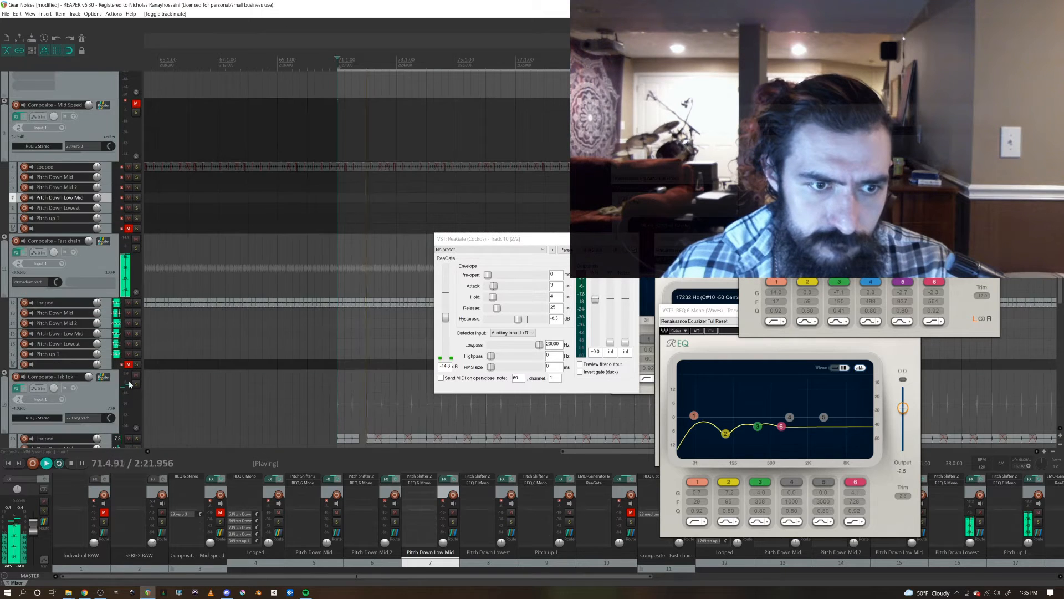
click(135, 377)
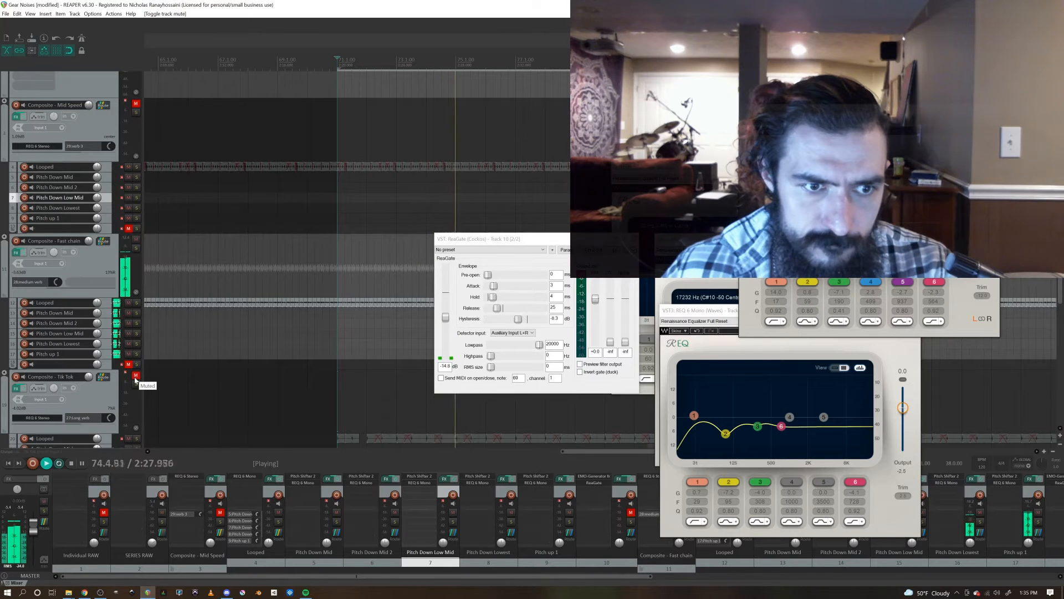
click(136, 376)
key(space)
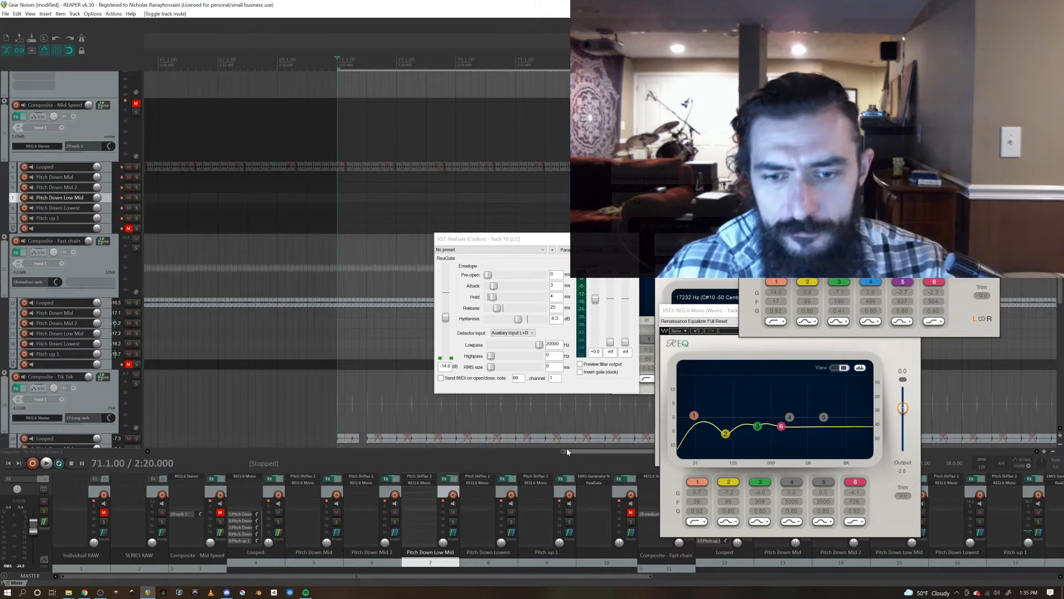
Step: Return to the SERIES RAW recordings and play the short source clip from 22.4.00 and again from 22.3.00, stopping each time
drag(567, 449, 287, 427)
scroll(601, 255, up, 3)
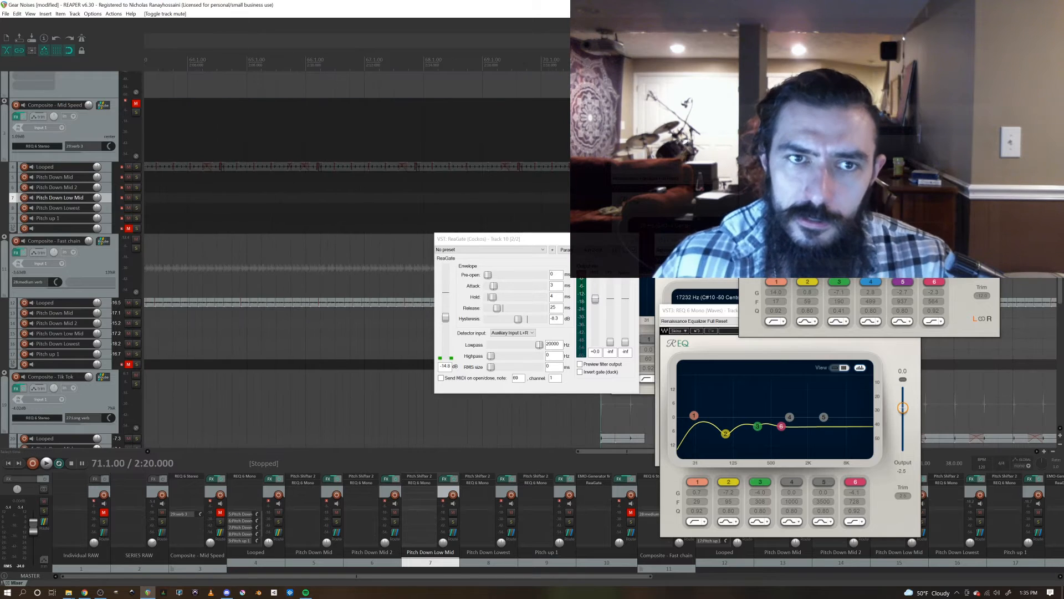
scroll(600, 255, down, 4)
drag(488, 451, 256, 436)
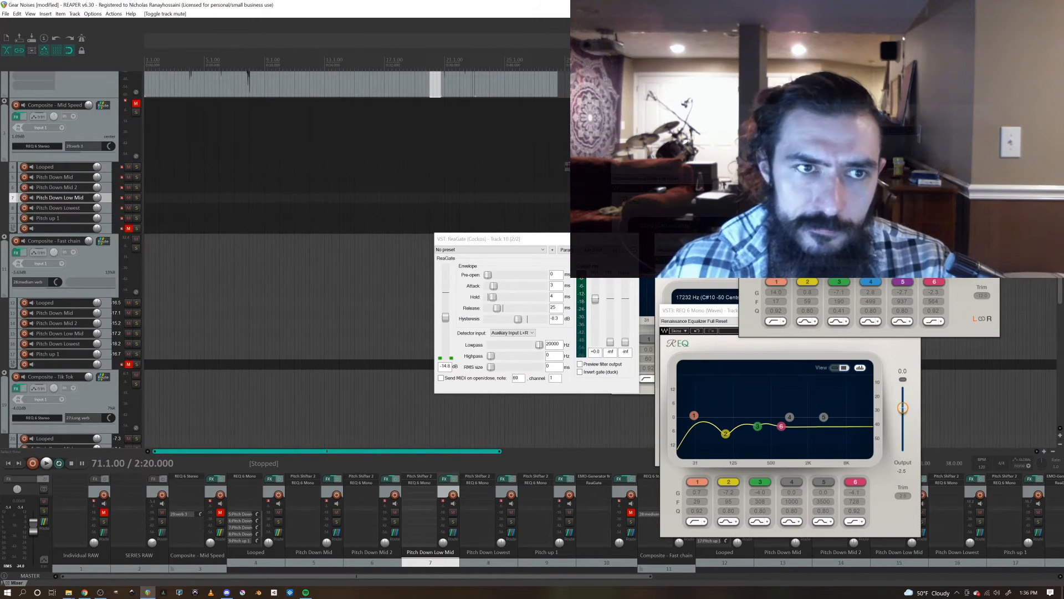
scroll(402, 158, up, 3)
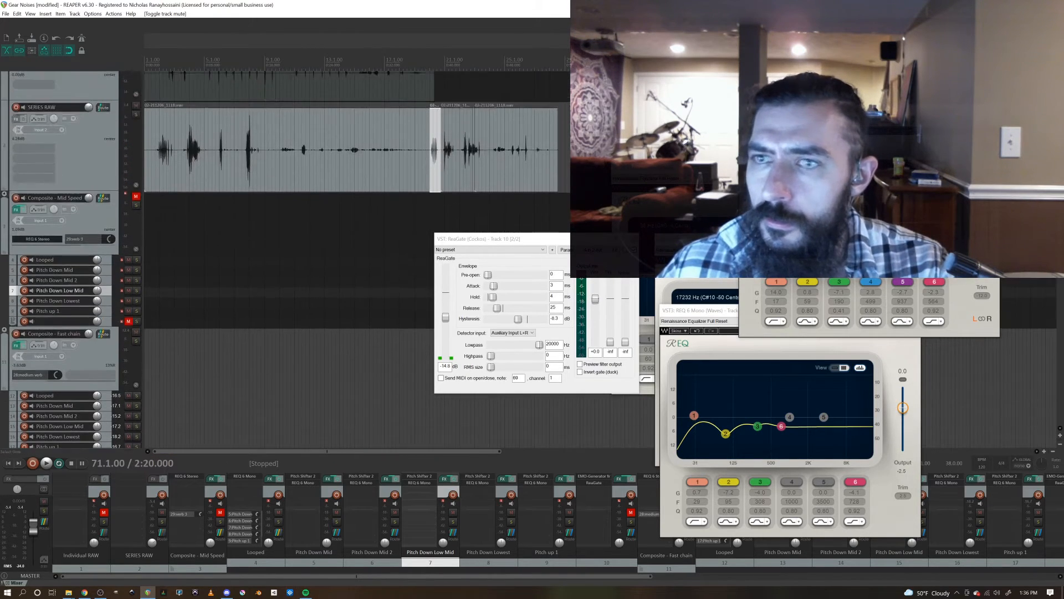
scroll(492, 176, up, 2)
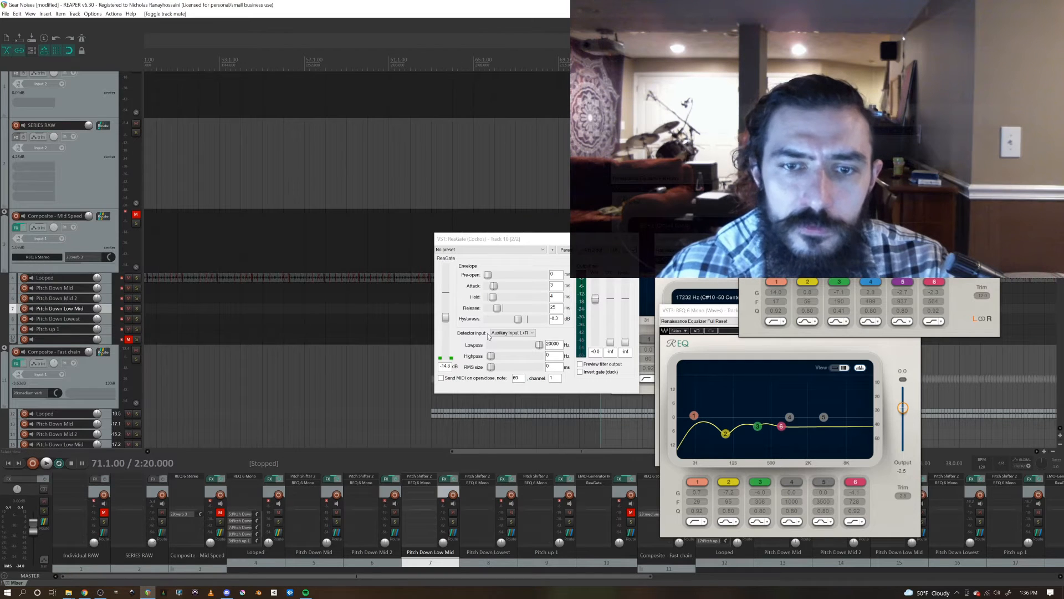
drag(509, 452, 268, 425)
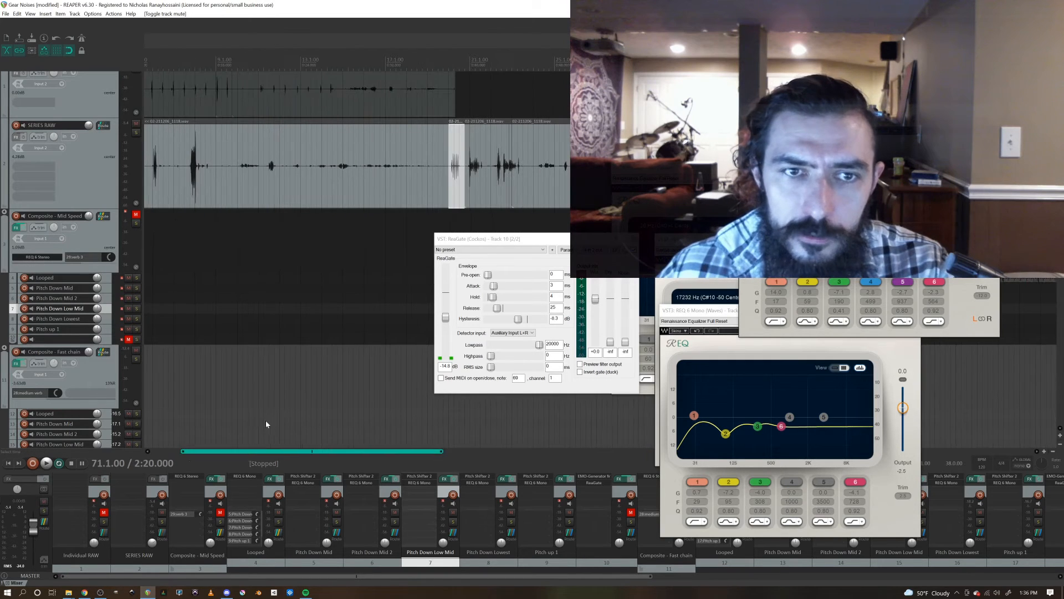
click(511, 184)
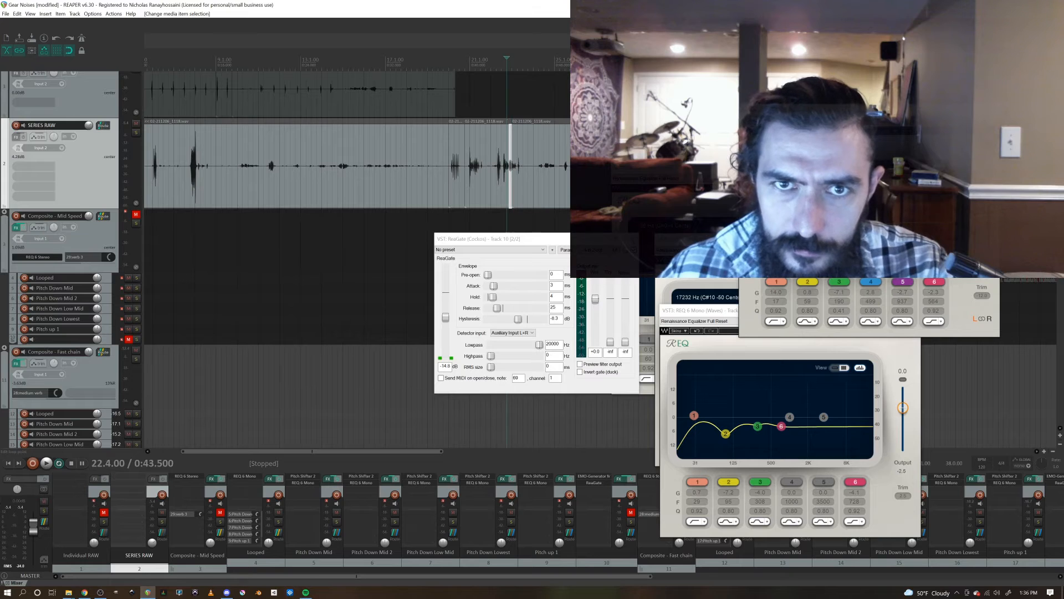
key(space)
key(space)
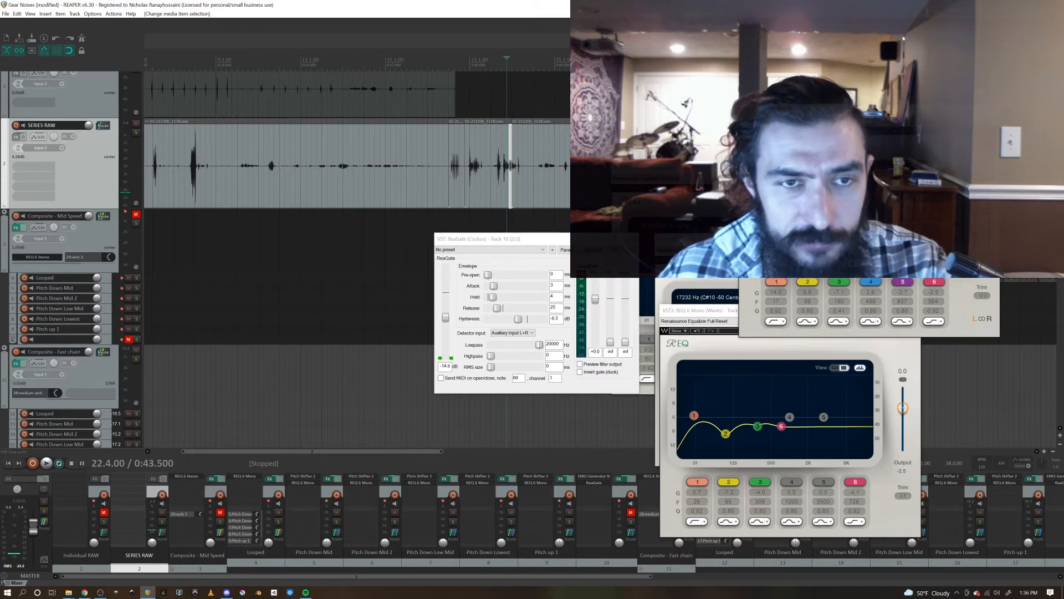
key(space)
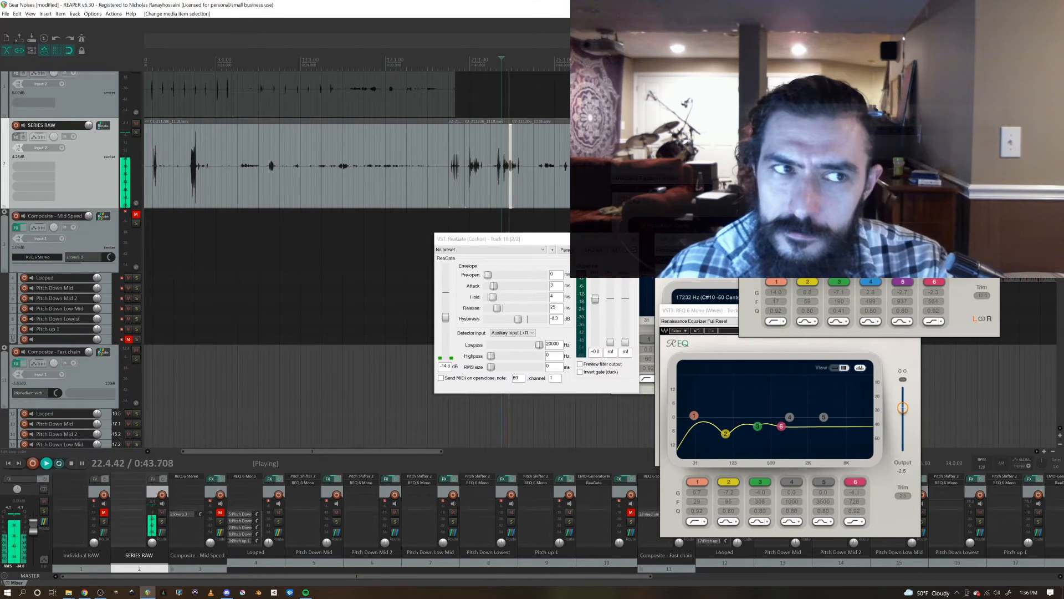
key(space)
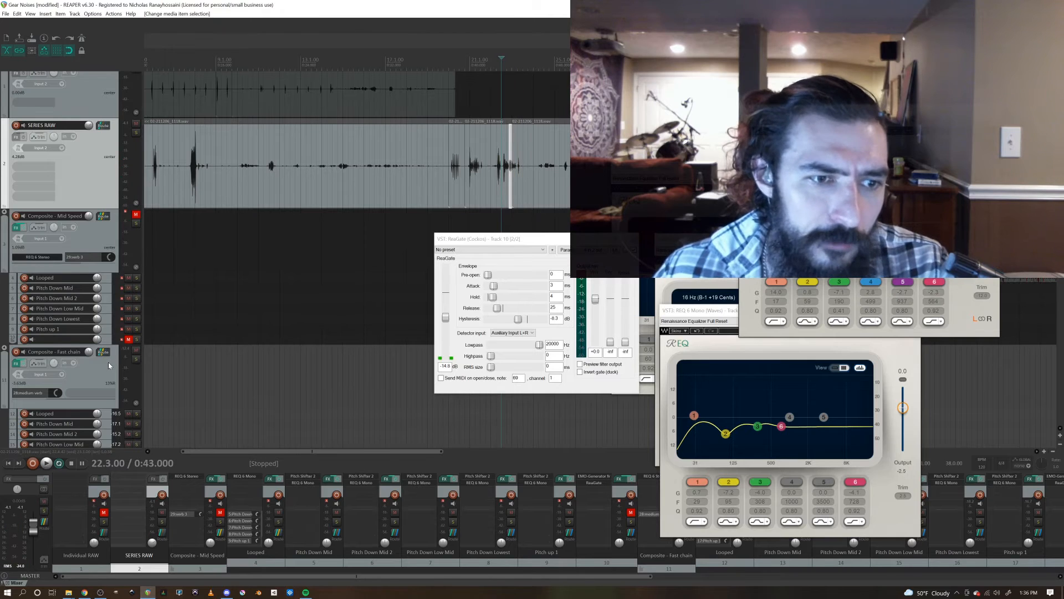
Step: Play the Composite - Fast chain track from 71.1.00 with Composite - Tik Tok muted, stop playback, and unmute Tik Tok
scroll(109, 361, down, 2)
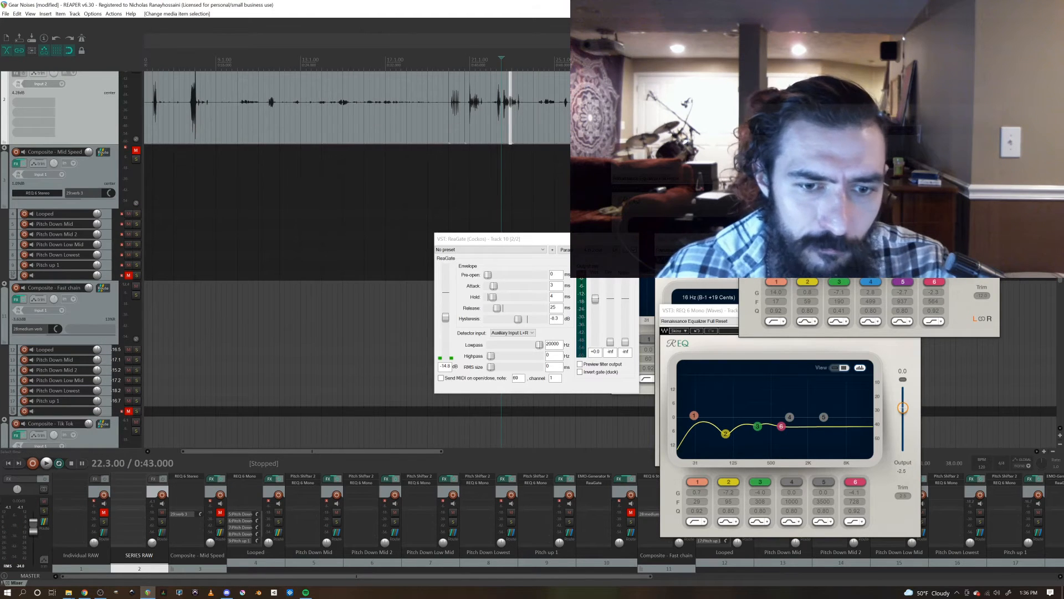
drag(396, 451, 778, 463)
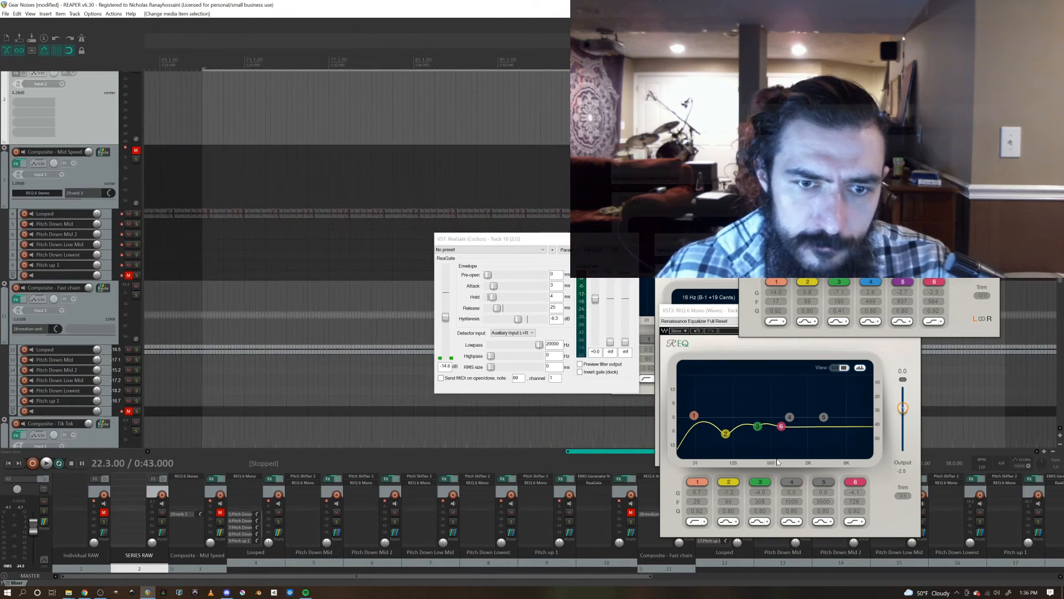
click(204, 63)
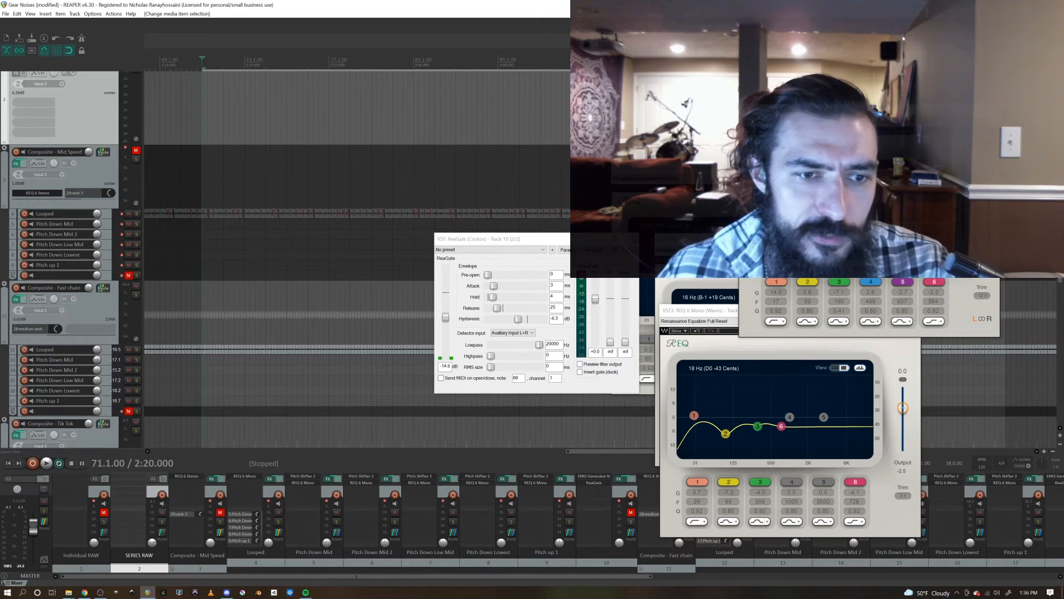
key(space)
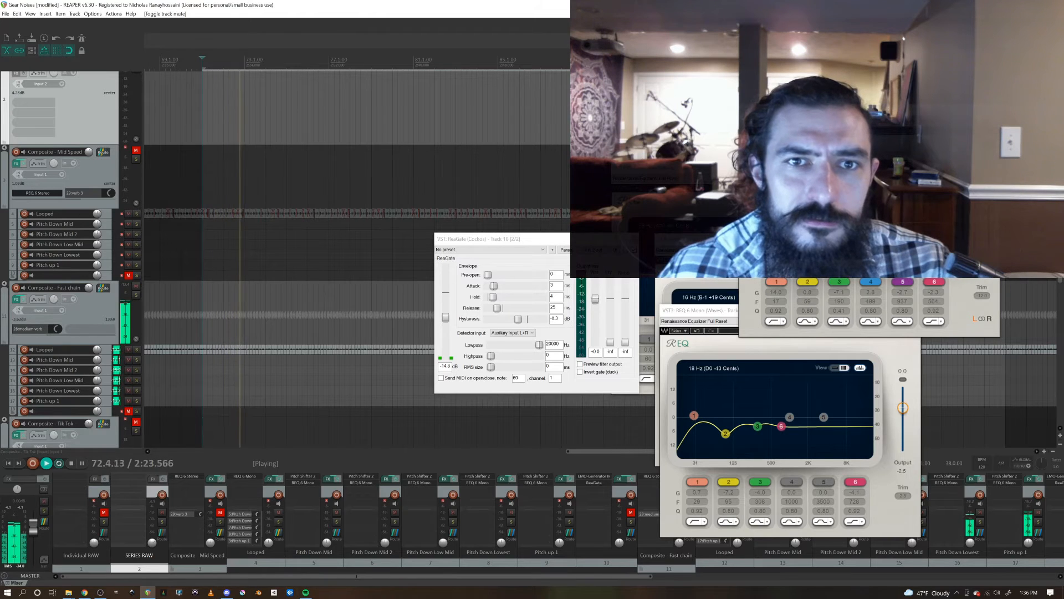
key(space)
scroll(133, 175, down, 5)
click(136, 173)
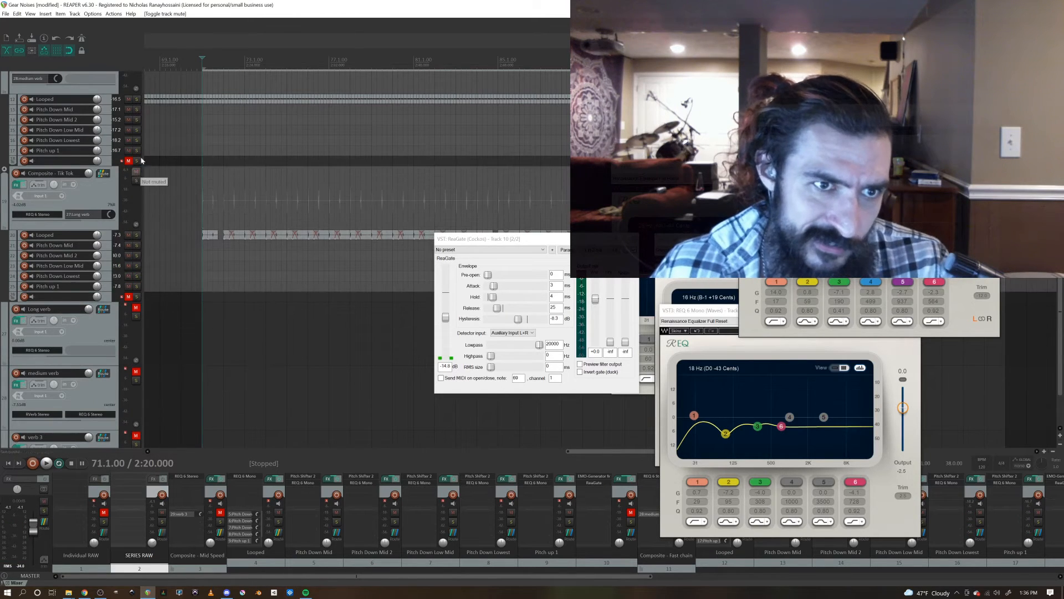
Step: Select the Individual RAW recording at 6.3.00, unmute its track, and mute SERIES RAW
scroll(116, 151, up, 5)
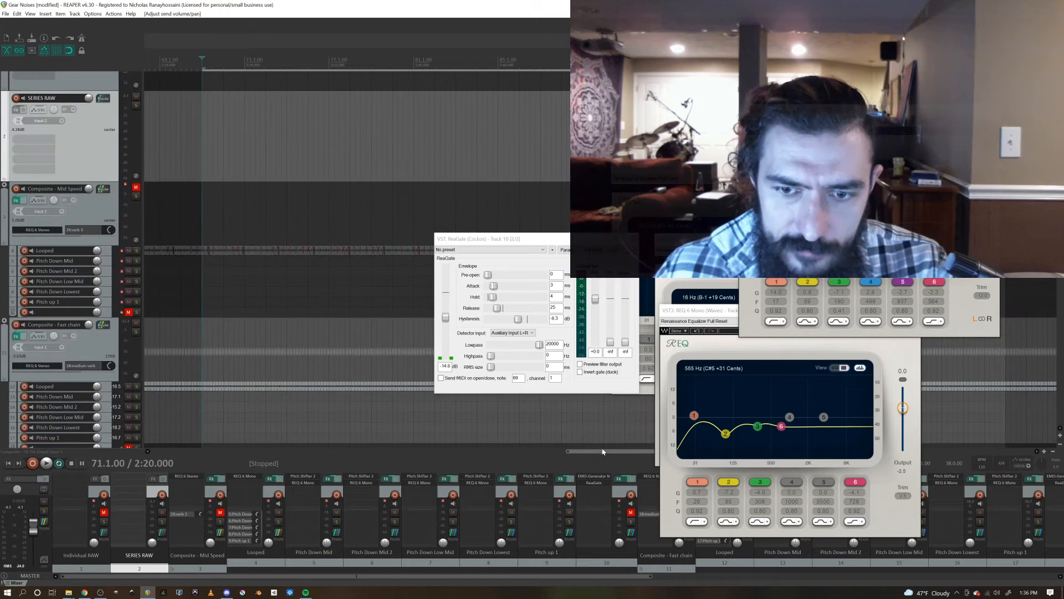
drag(603, 452, 119, 404)
scroll(232, 109, up, 1)
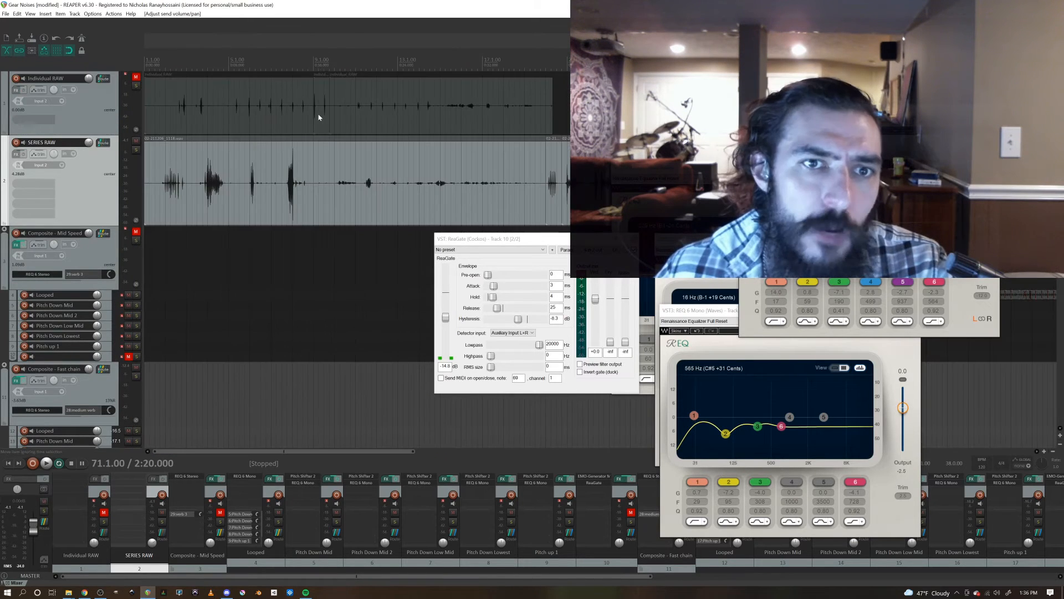
click(319, 118)
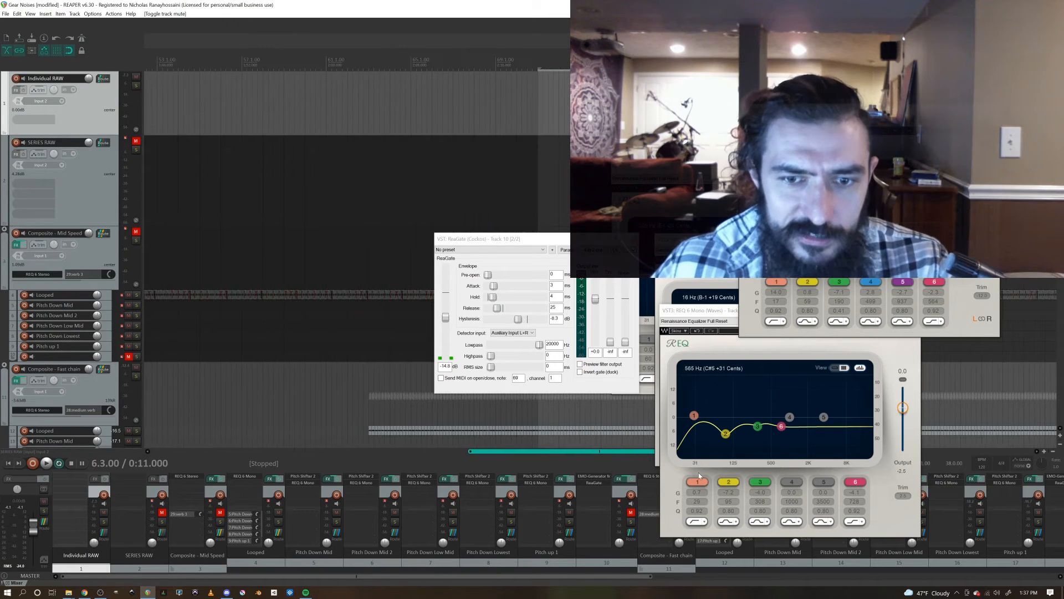
Step: Play the Composite - Tik Tok track from 71.1.00 with the Mid Speed and Fast chain composites muted
drag(698, 475, 805, 479)
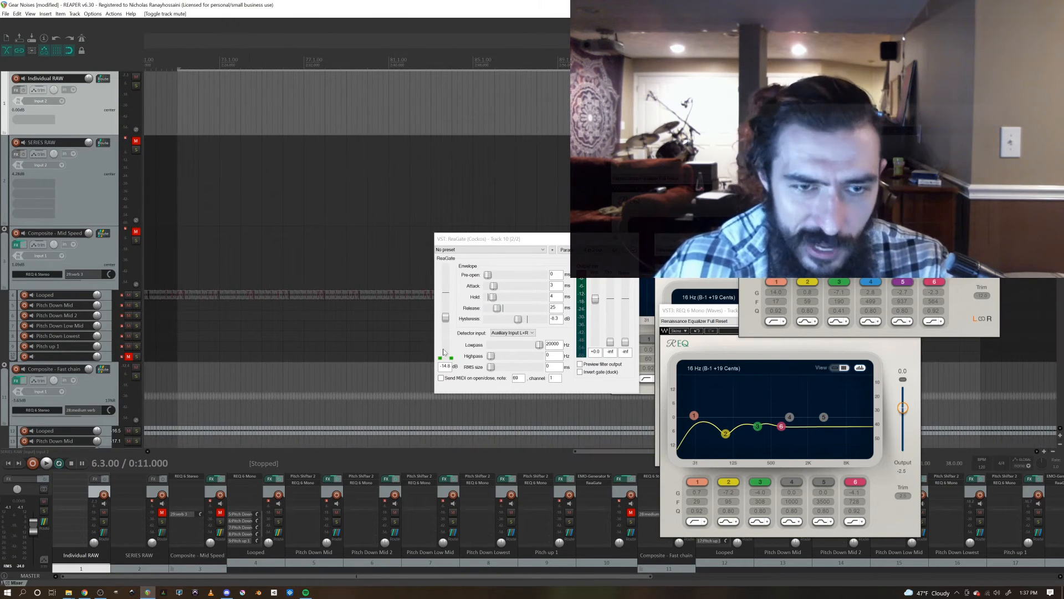
scroll(411, 338, down, 3)
scroll(355, 183, up, 4)
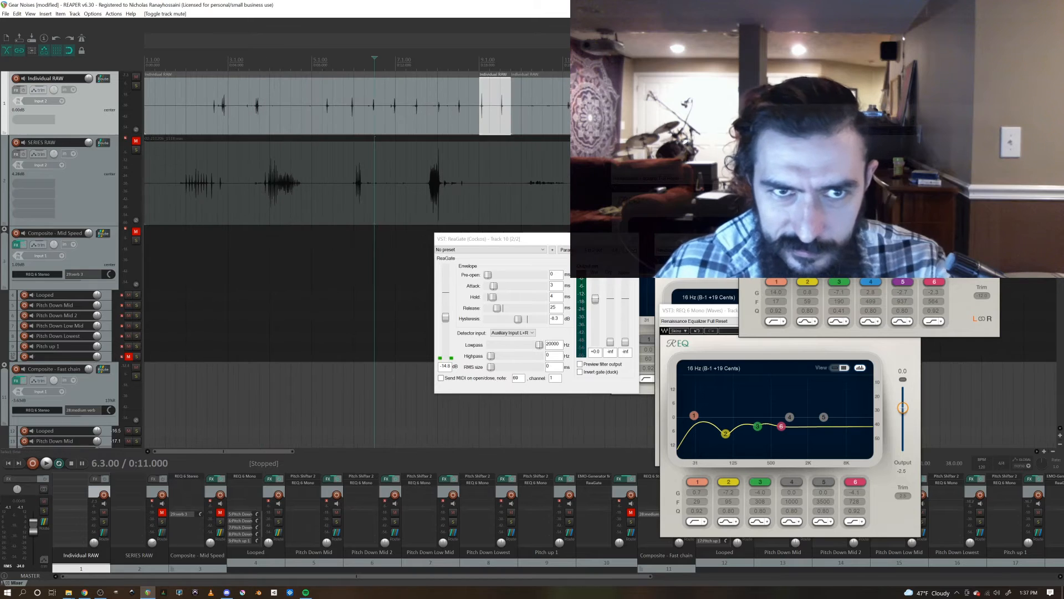
key(space)
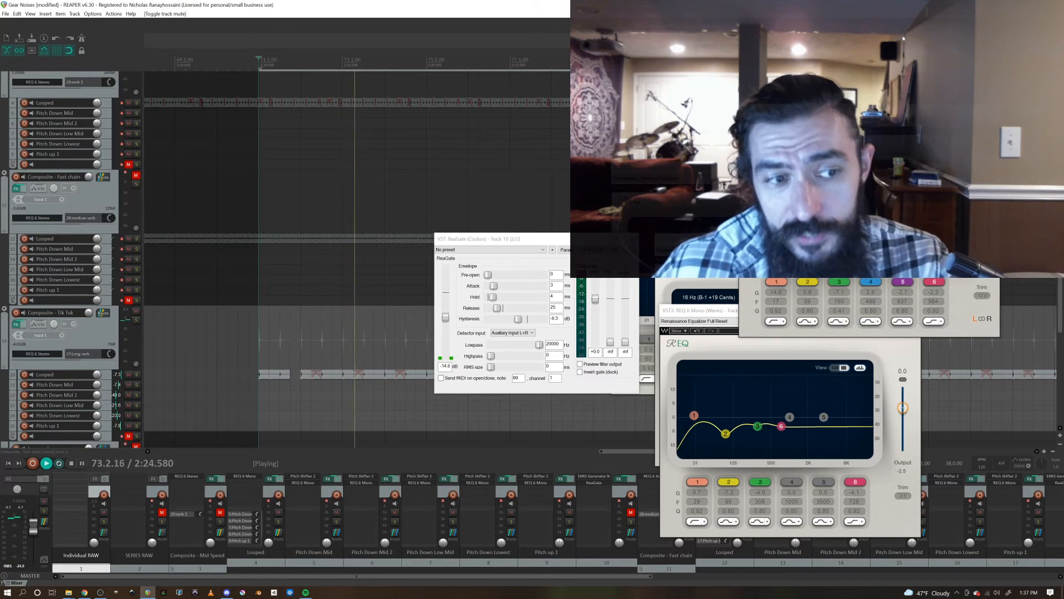
Step: Inspect the REQ 6 Stereo equalizers on Composite - Tik Tok and Composite - Fast chain, and rearrange the open equalizer windows
click(44, 353)
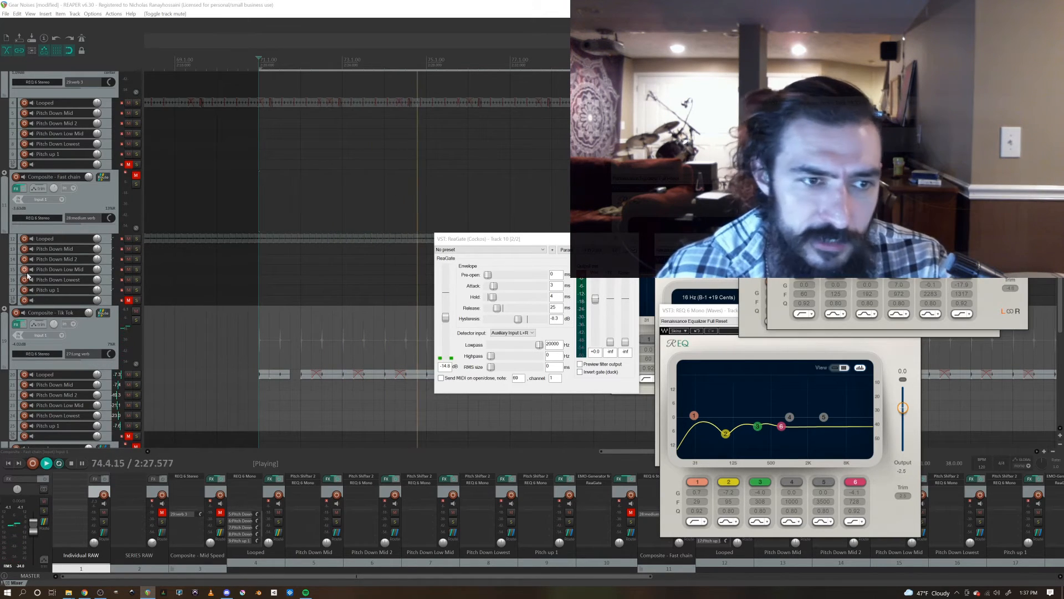
click(49, 218)
click(49, 353)
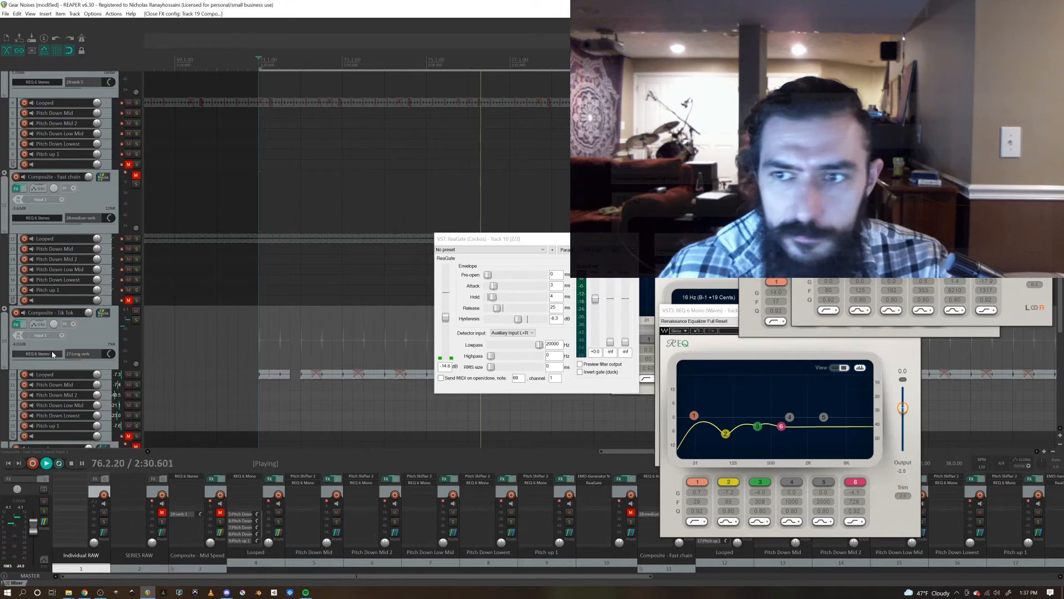
drag(775, 114, 873, 216)
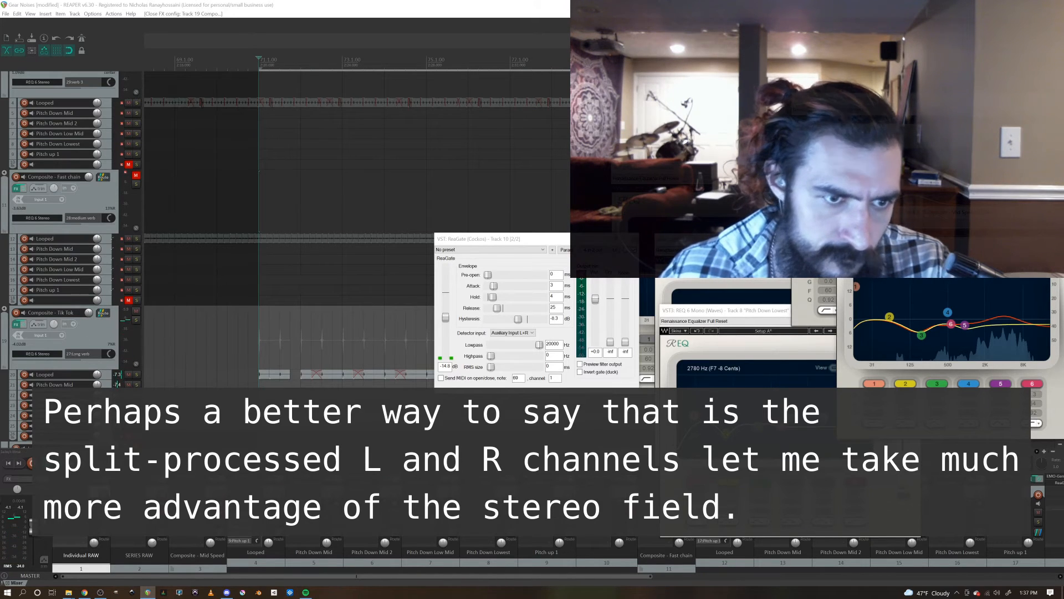
Step: Unmute the Fast chain and Mid Speed composites, play all three composites together from 71.1.00, and stop playback
scroll(356, 222, down, 2)
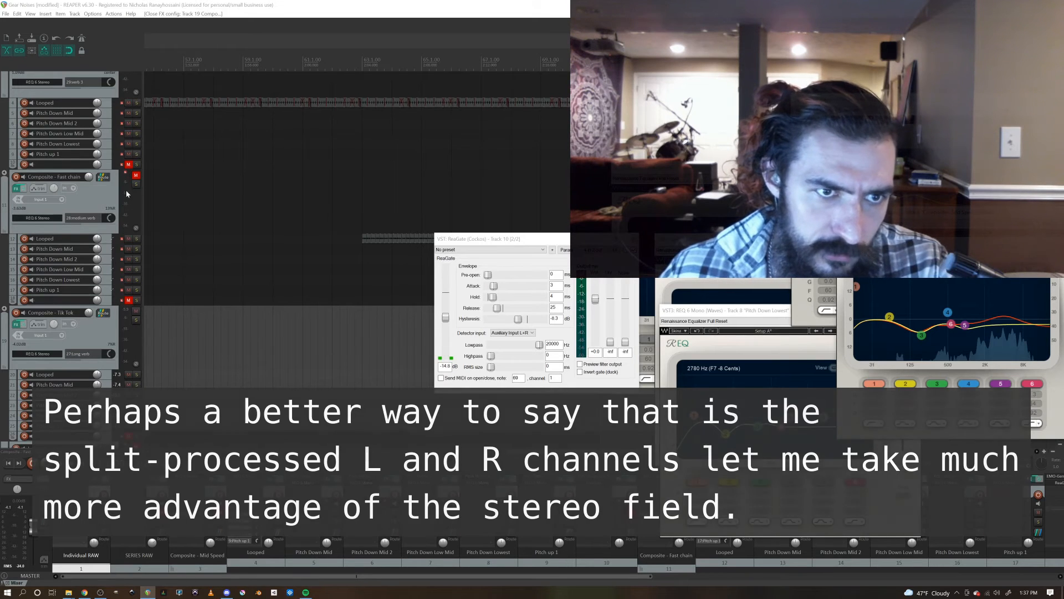
click(136, 175)
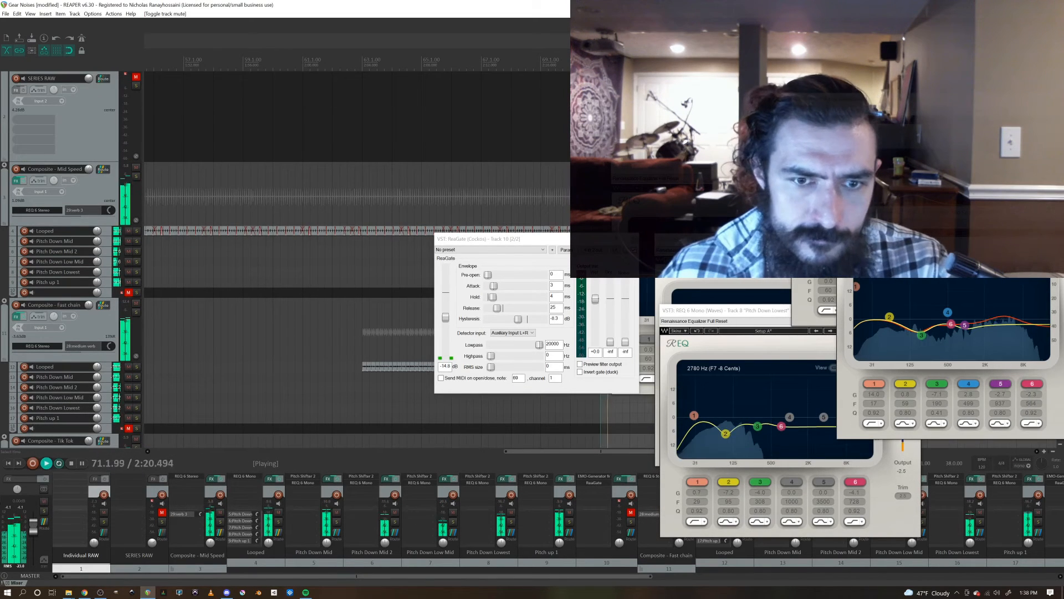
scroll(117, 431, down, 8)
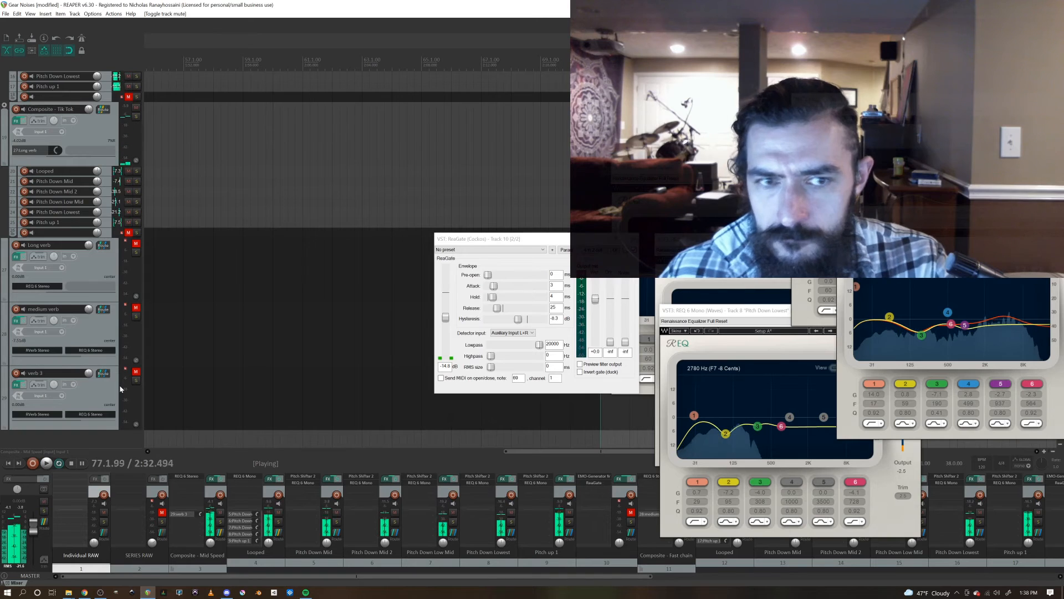
key(space)
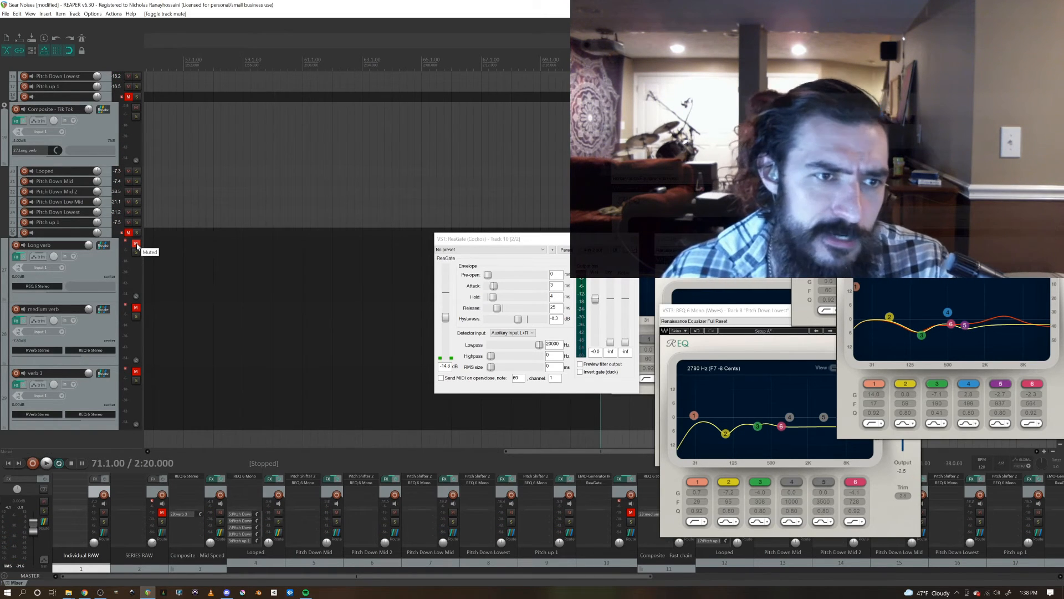
Step: Unmute the Long verb, medium verb and verb 3 reverb tracks
click(136, 243)
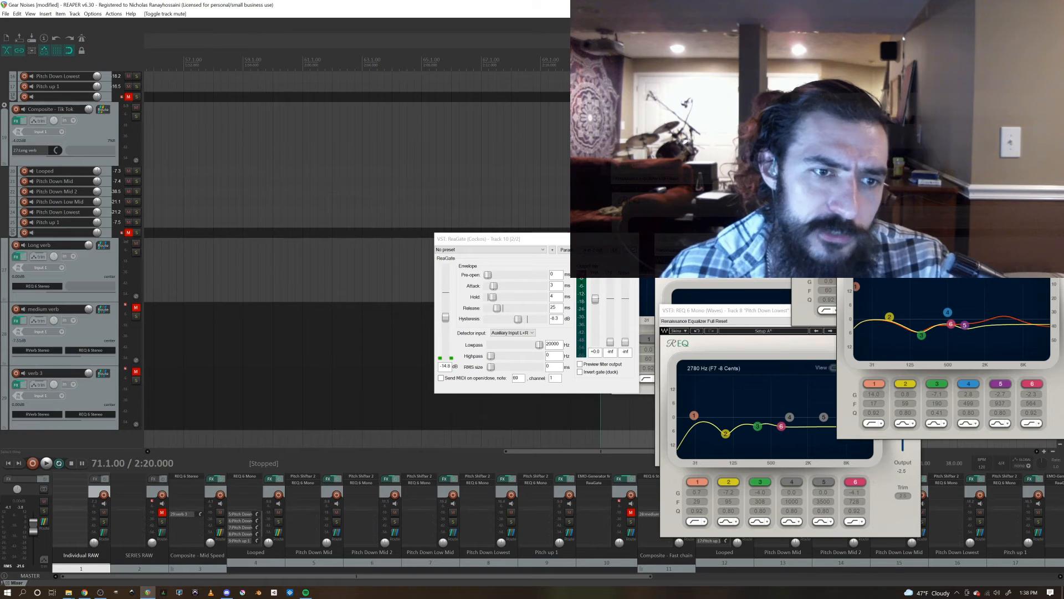
click(136, 307)
click(135, 371)
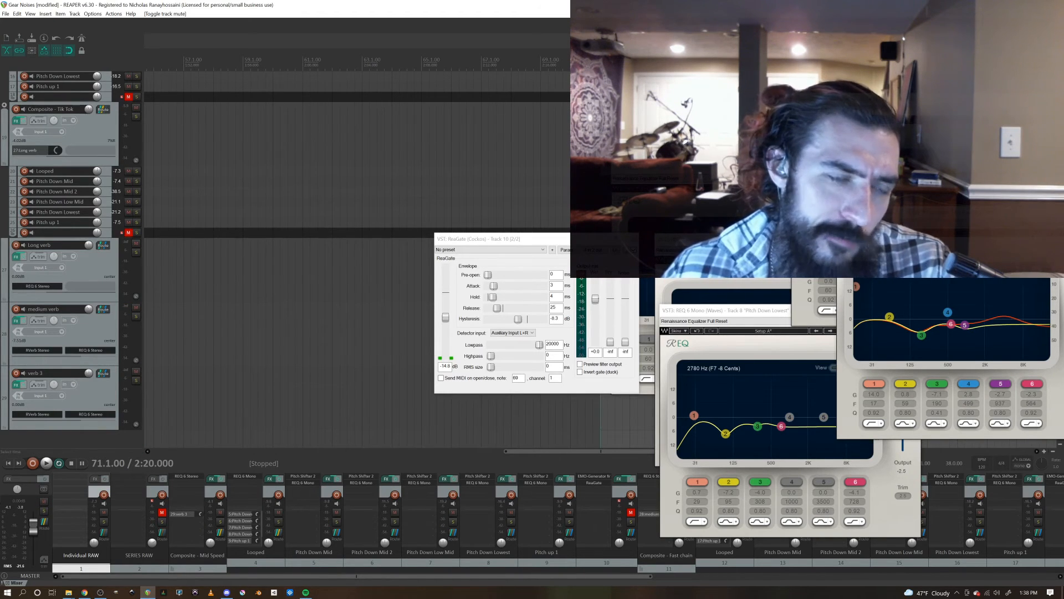
Step: Show the RVerb Stereo settings of Long verb, medium verb and verb 3, select the medium verb track, and rearrange the reverb windows
drag(870, 96, 498, 60)
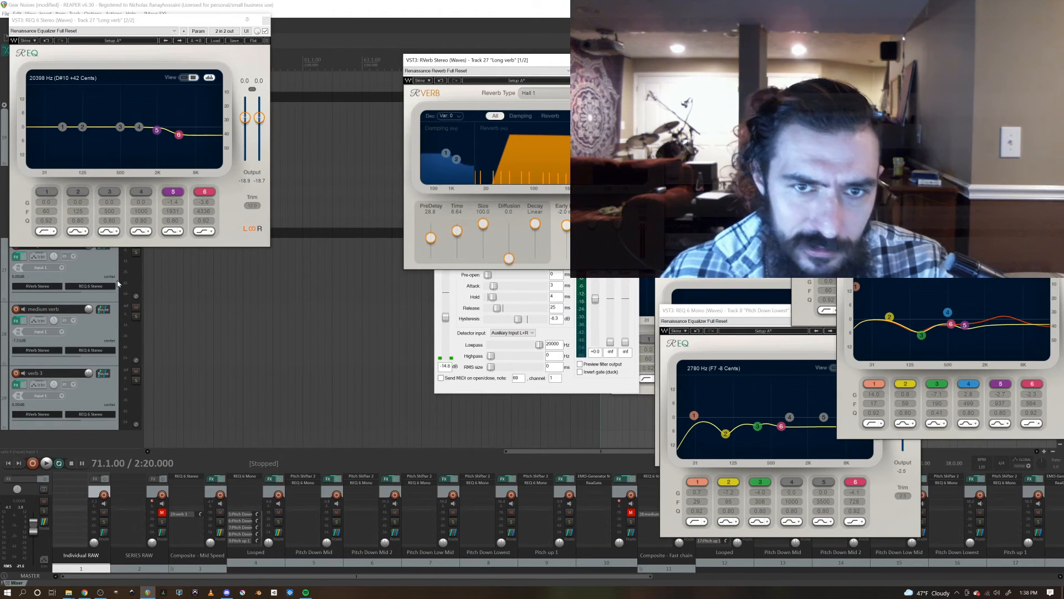
click(37, 350)
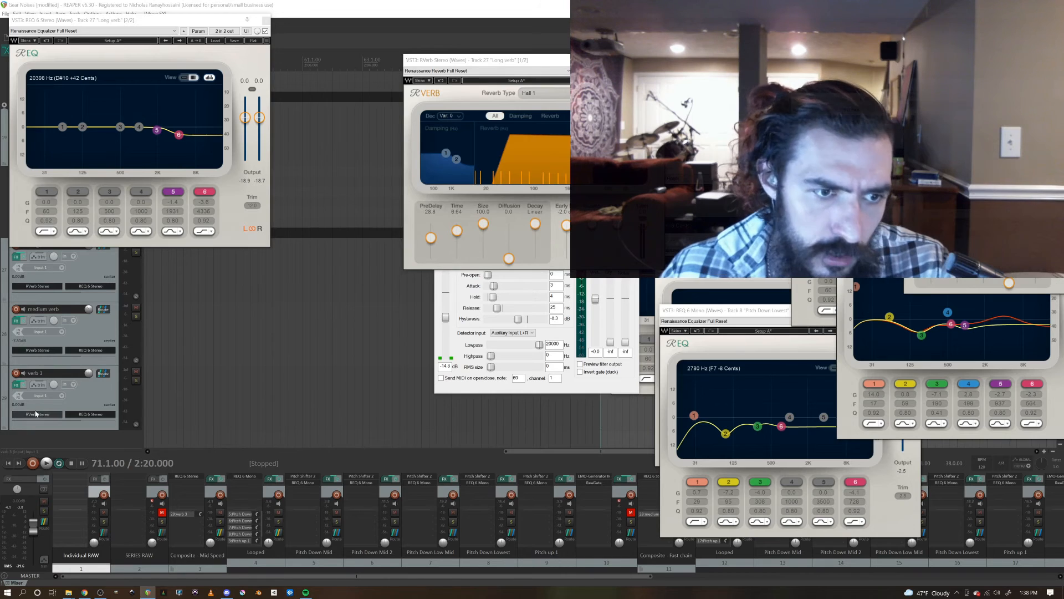
click(37, 414)
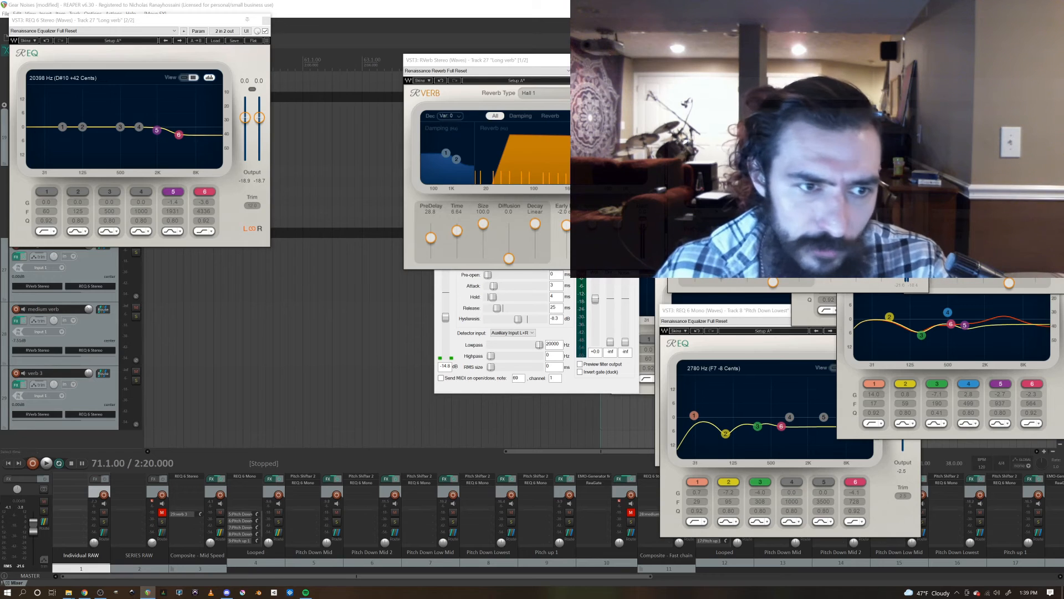
click(92, 327)
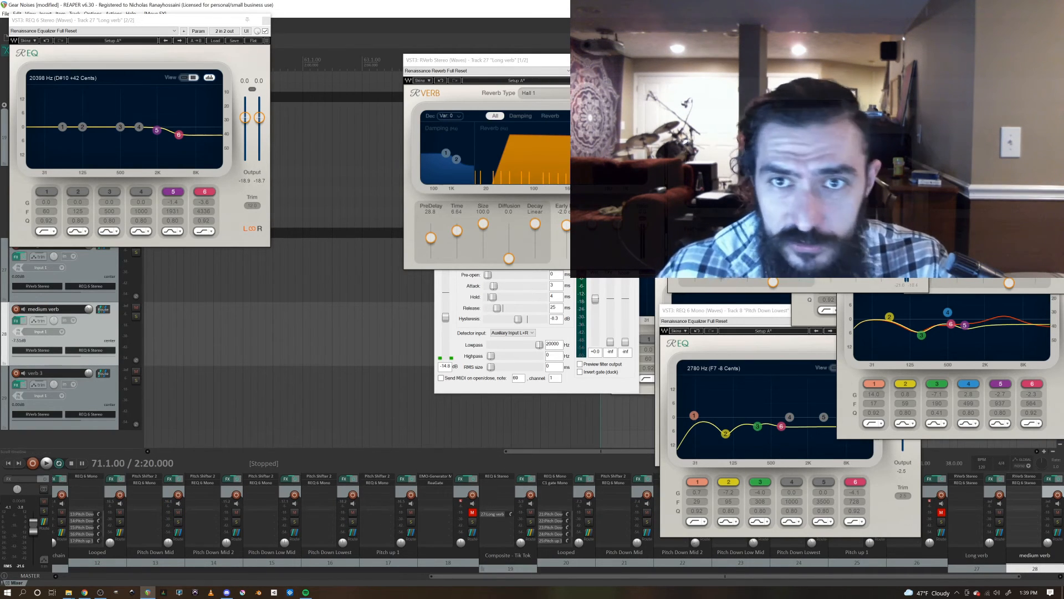
drag(593, 60, 771, 108)
Step: Play the composites with the three reverbs active from 71.1.00, stop playback, and show medium verb's REQ 6 Stereo equalizer
key(space)
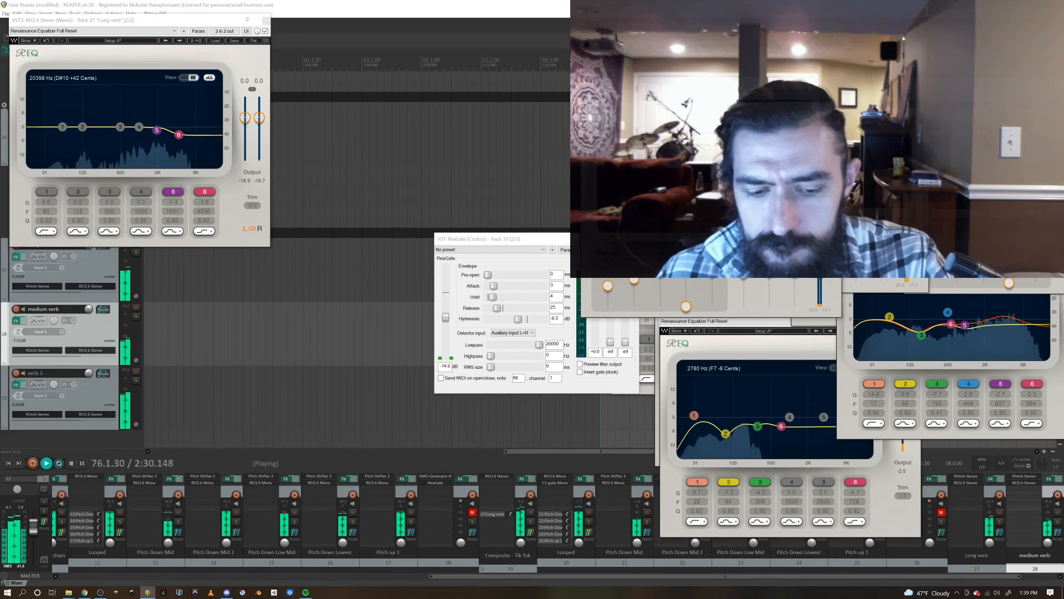
key(space)
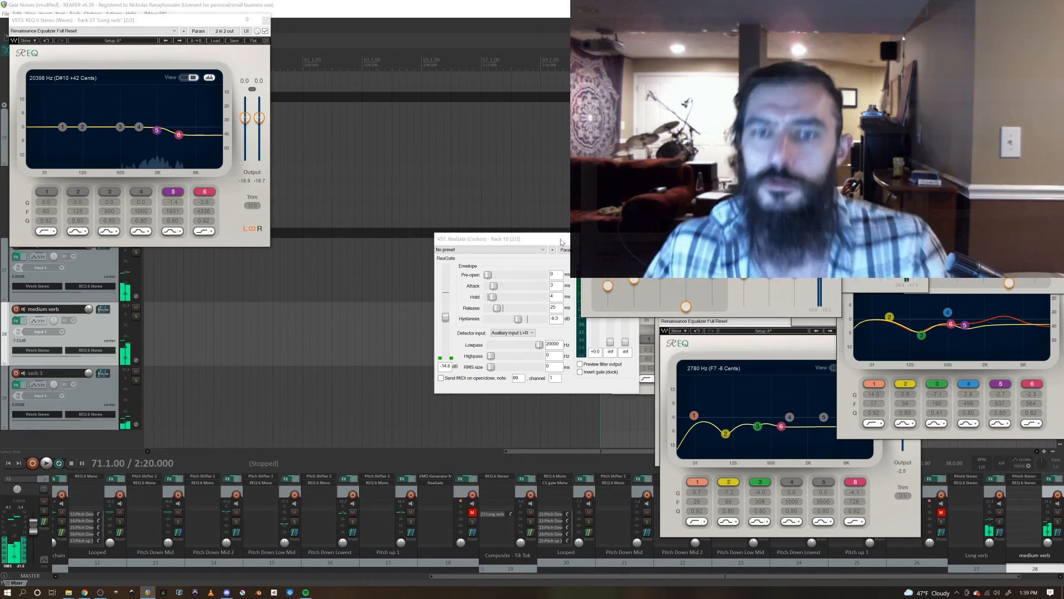
click(85, 352)
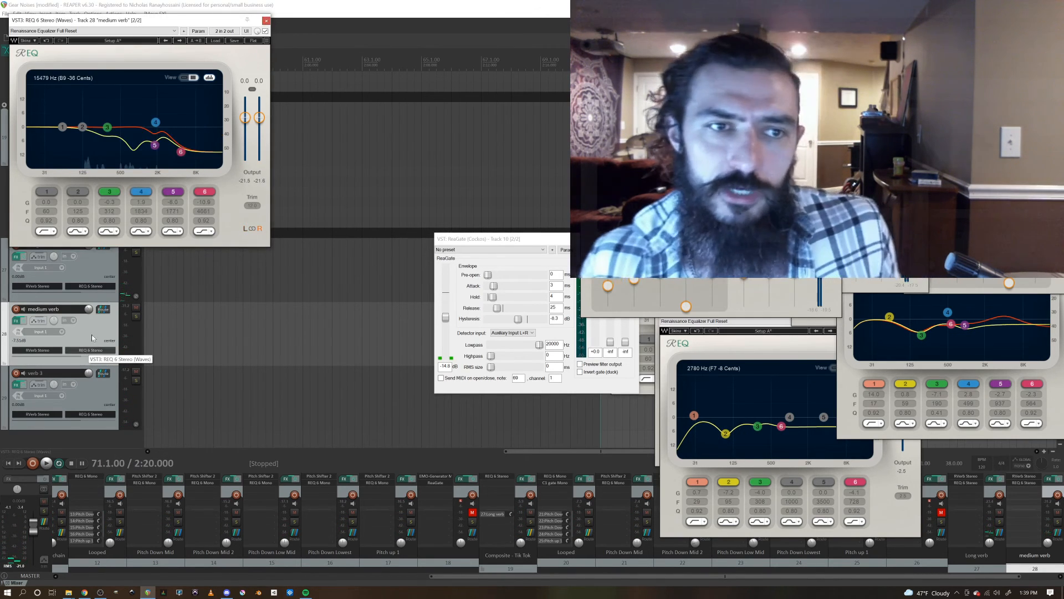